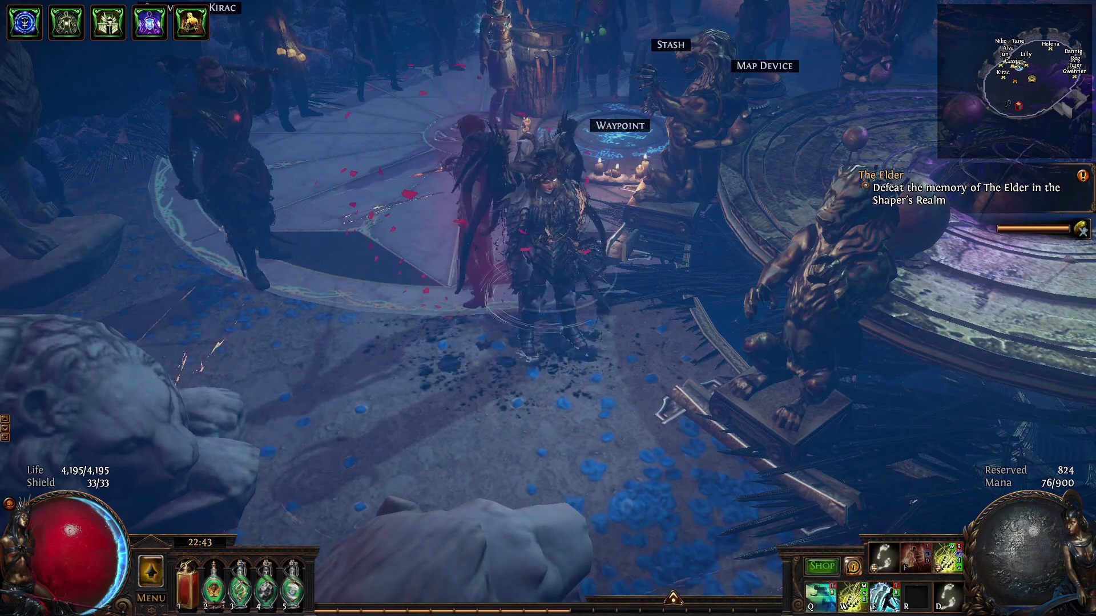
Switch from the game to Path of Building with the AheistRunner + purity elements build and maximize its window
{"action": "key", "text": "alt+Tab"}
{"action": "left_click_drag", "start_coordinate": [1056, 205], "coordinate": [489, 23]}
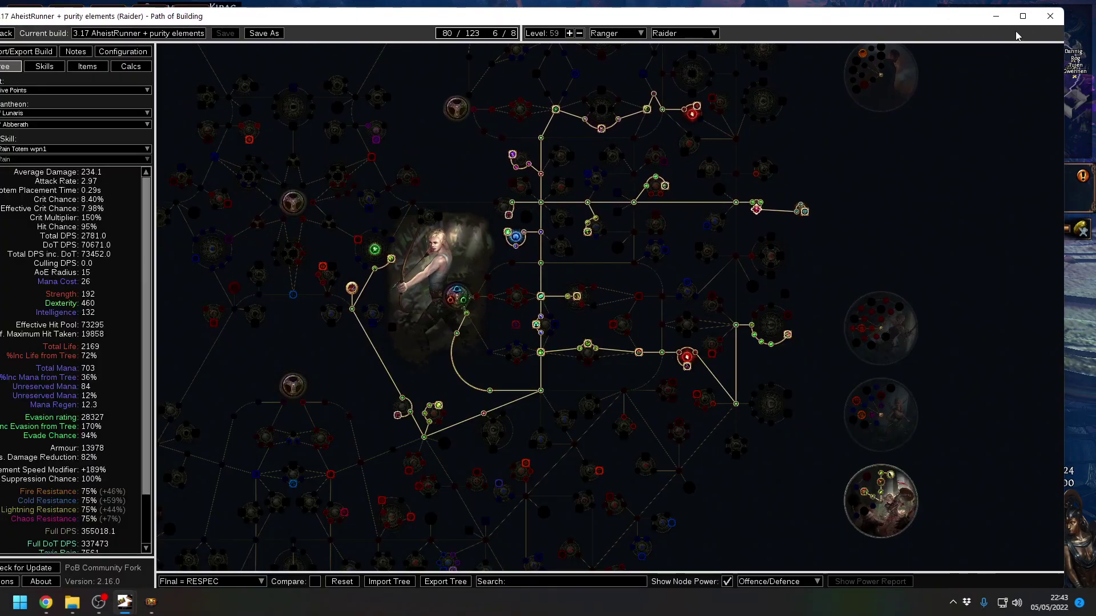
{"action": "left_click", "coordinate": [1023, 16]}
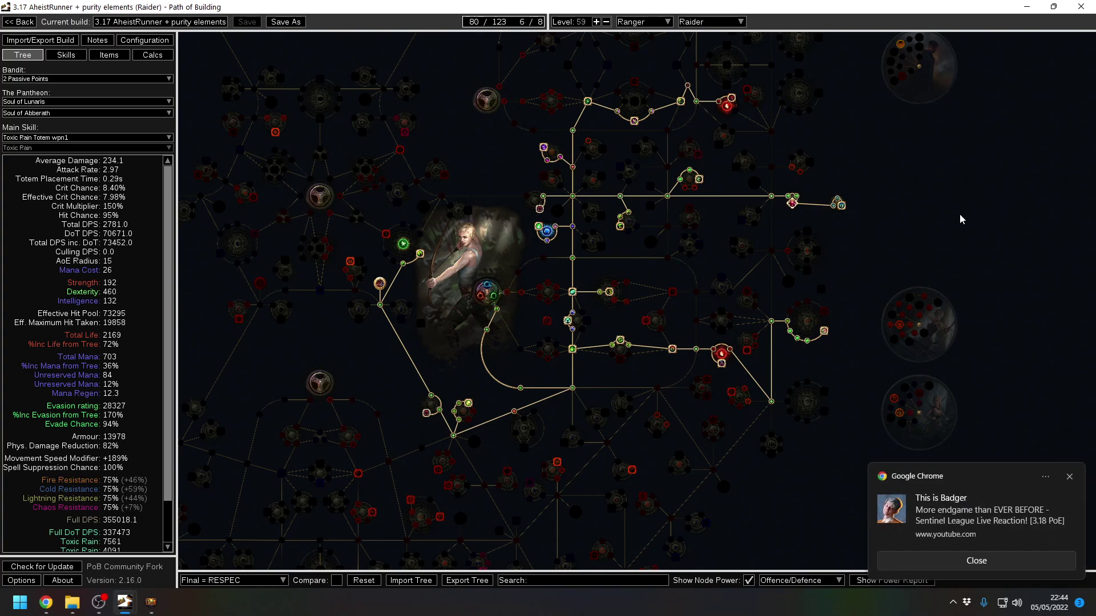
Dismiss the Chrome pop-up and clear all pending system notifications
{"action": "left_click", "coordinate": [1069, 476]}
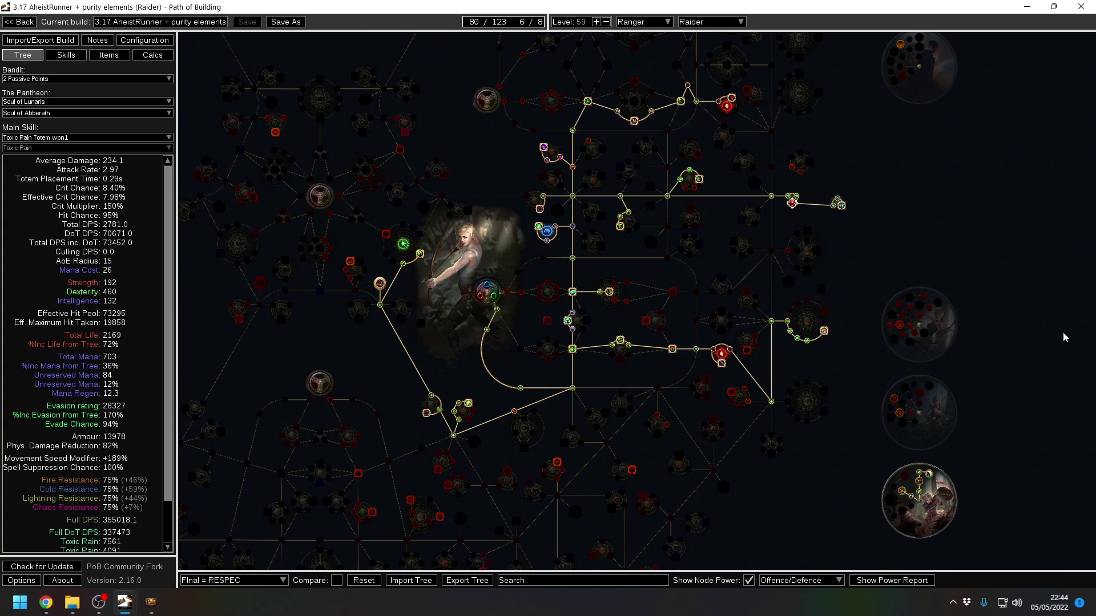
{"action": "left_click", "coordinate": [1068, 607]}
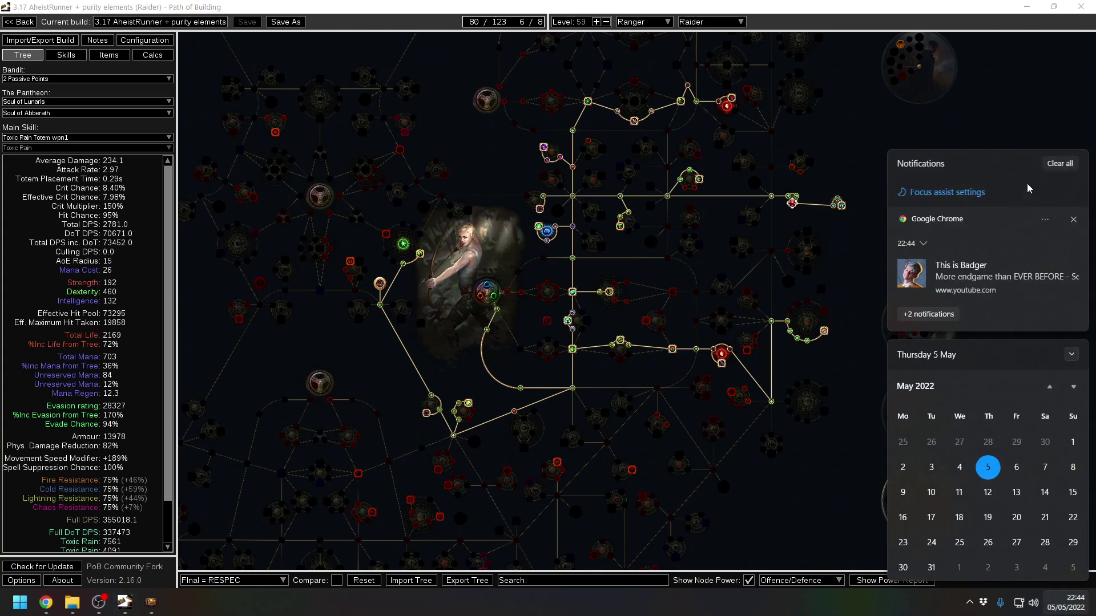
{"action": "left_click", "coordinate": [1056, 164]}
{"action": "left_click", "coordinate": [1043, 133]}
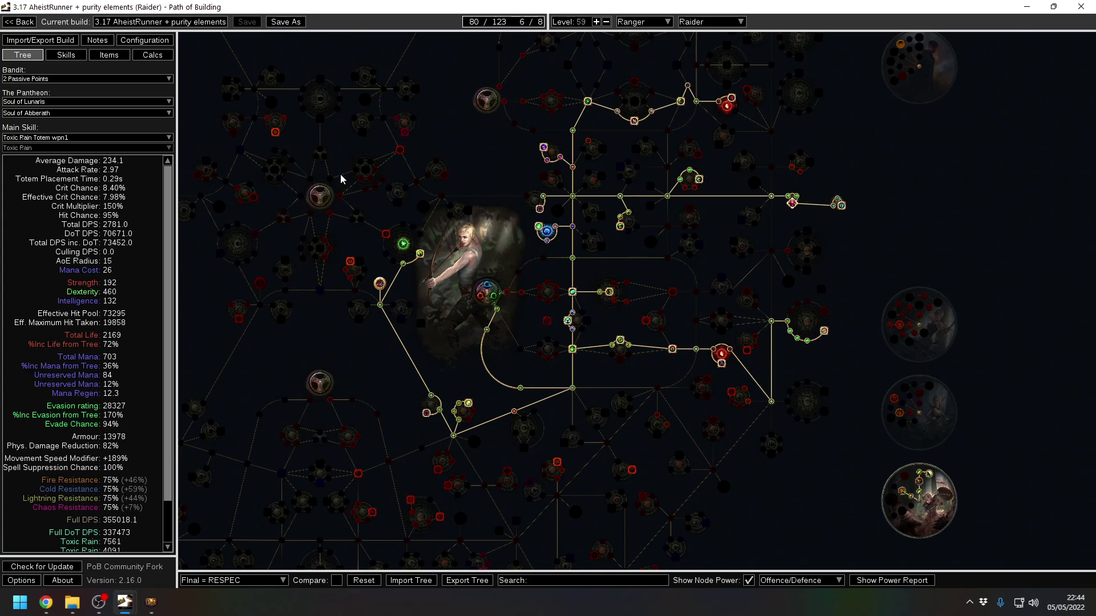
Look over the AheistRunner build's equipped items, then inspect individual nodes on its passive tree
{"action": "left_click", "coordinate": [96, 57]}
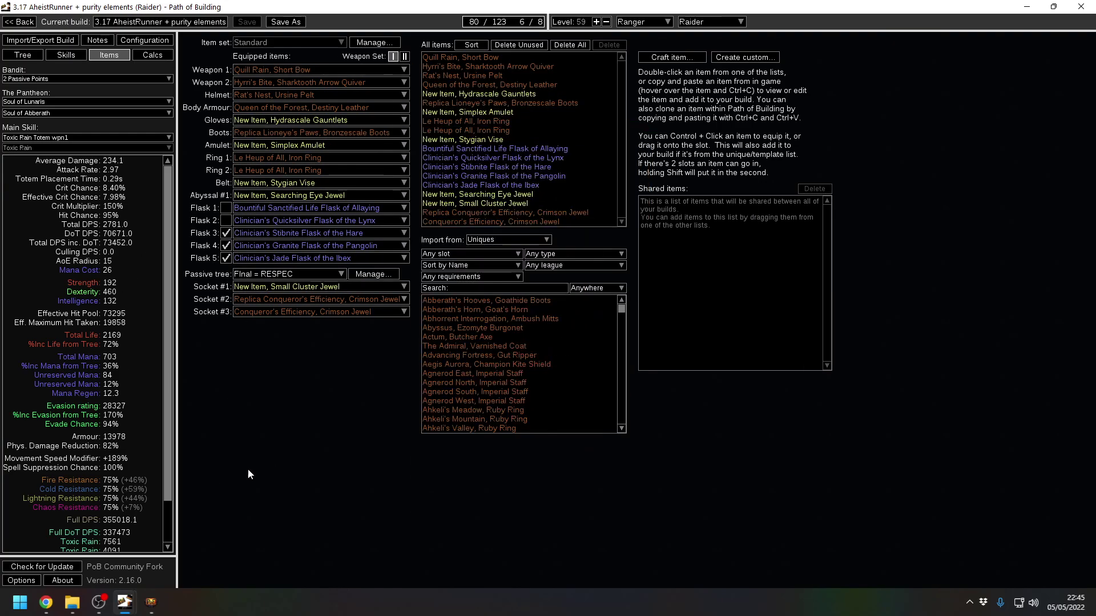
{"action": "left_click", "coordinate": [5, 54]}
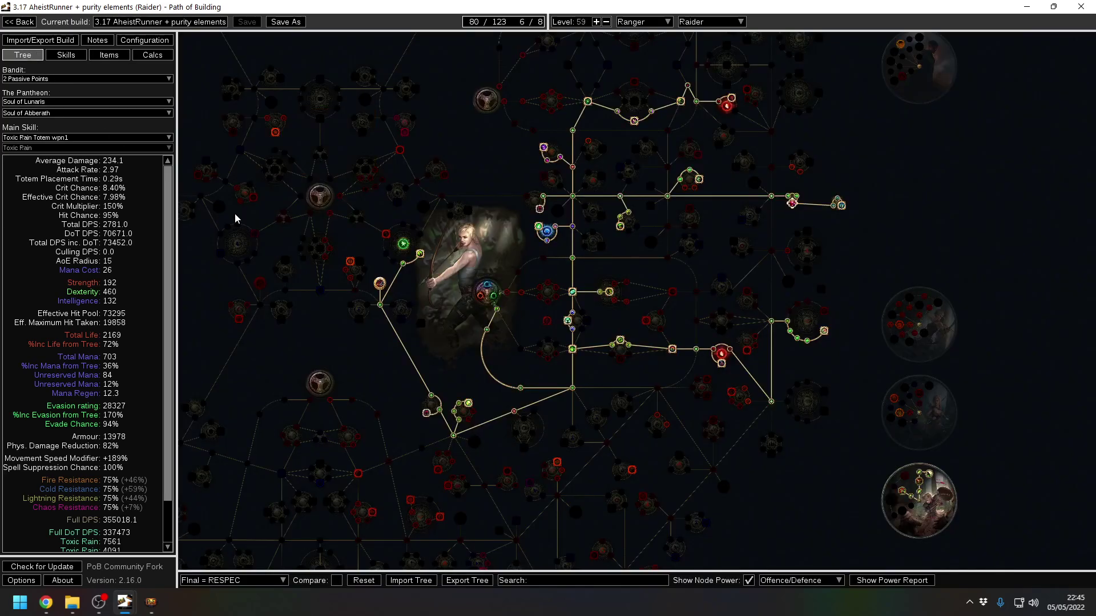
{"action": "mouse_move", "coordinate": [632, 227]}
{"action": "mouse_move", "coordinate": [729, 110]}
Inspect the equipped weapon, helmet and body armour details of the AheistRunner build, dismissing the Chrome pop-up
{"action": "left_click", "coordinate": [109, 54]}
{"action": "mouse_move", "coordinate": [236, 209]}
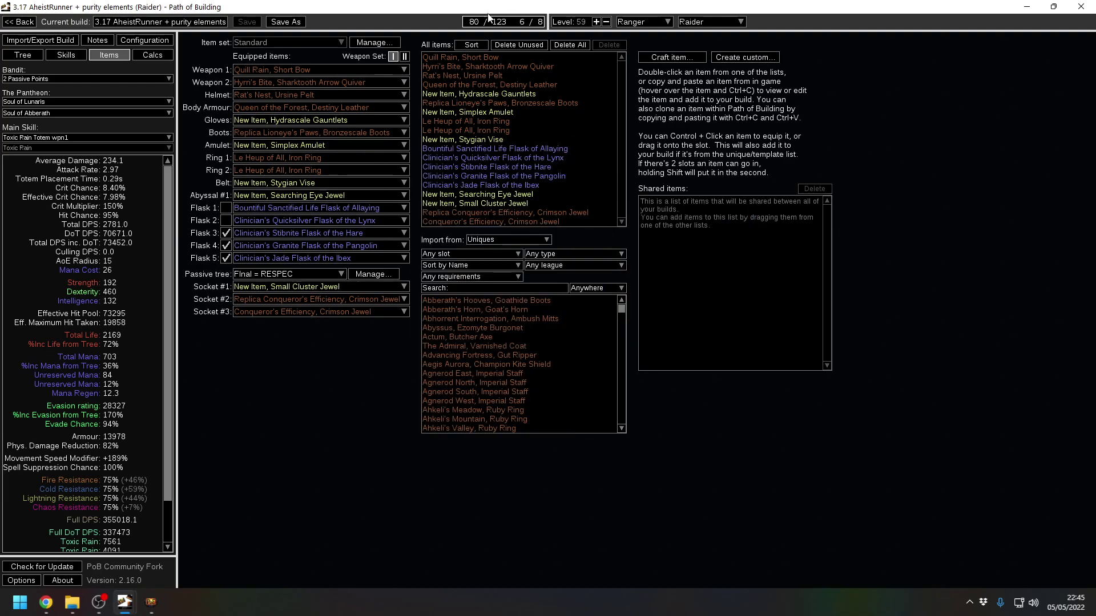
{"action": "mouse_move", "coordinate": [334, 76]}
{"action": "mouse_move", "coordinate": [311, 90]}
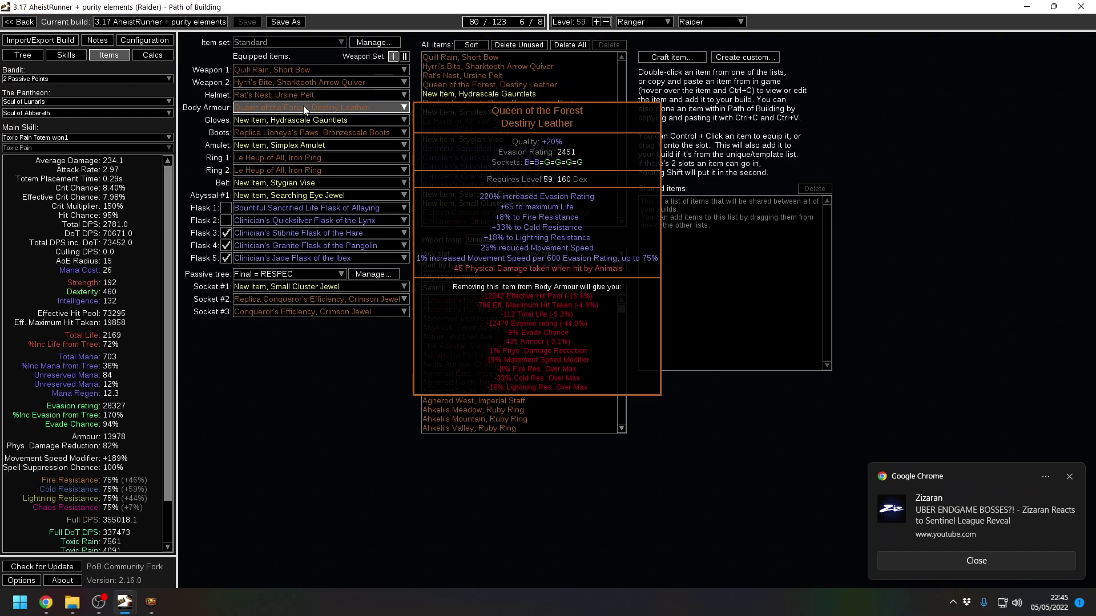
{"action": "left_click", "coordinate": [1070, 477]}
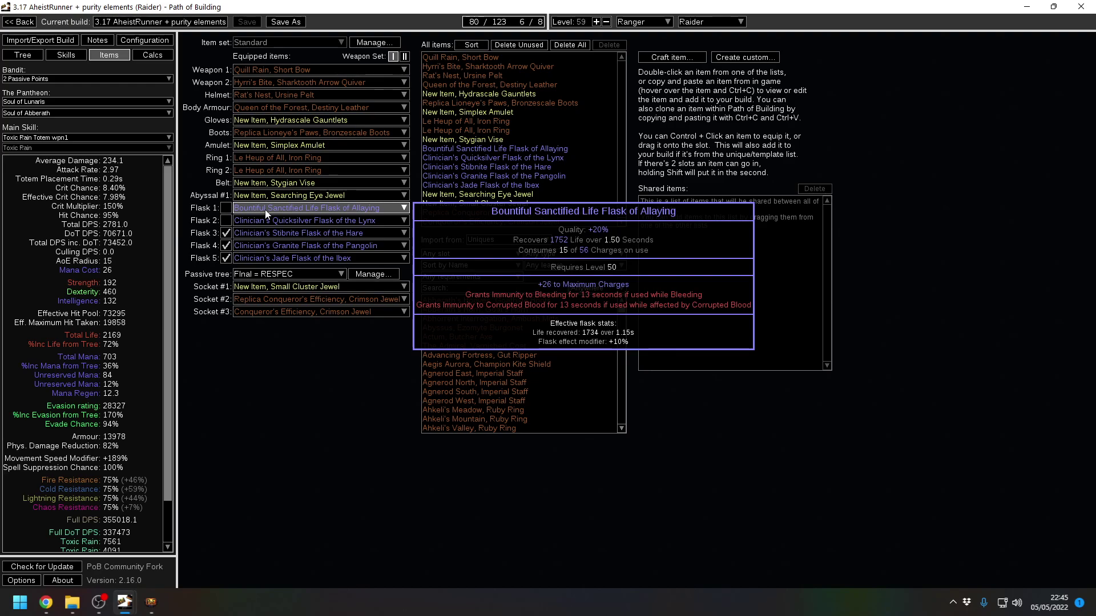
Check the passive tree briefly, then examine the gloves and belt among the equipped items
{"action": "left_click", "coordinate": [18, 57]}
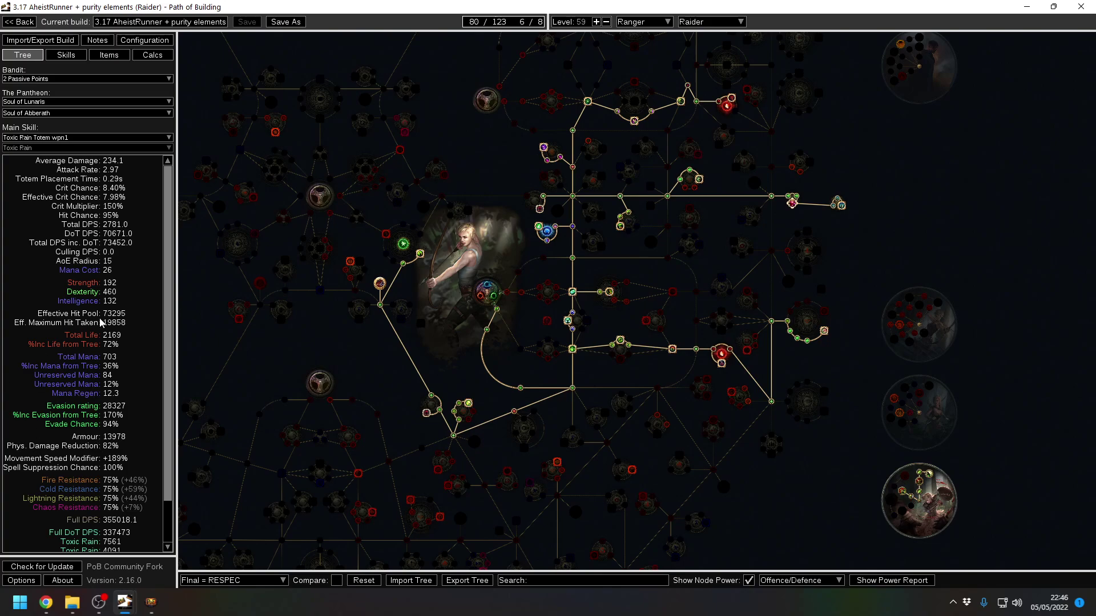
{"action": "left_click", "coordinate": [110, 55]}
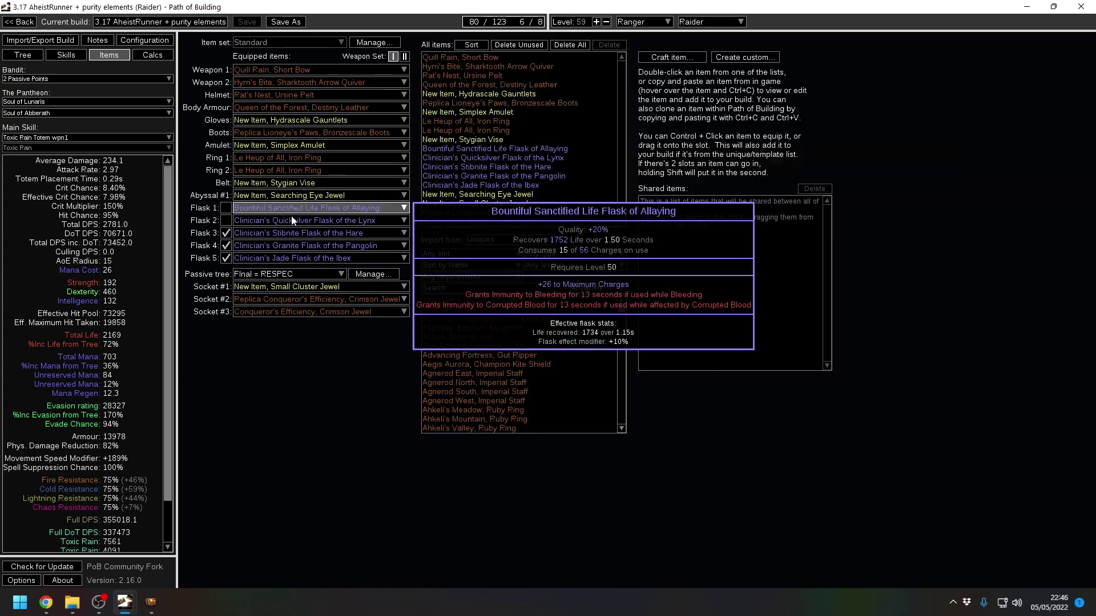
{"action": "mouse_move", "coordinate": [301, 126]}
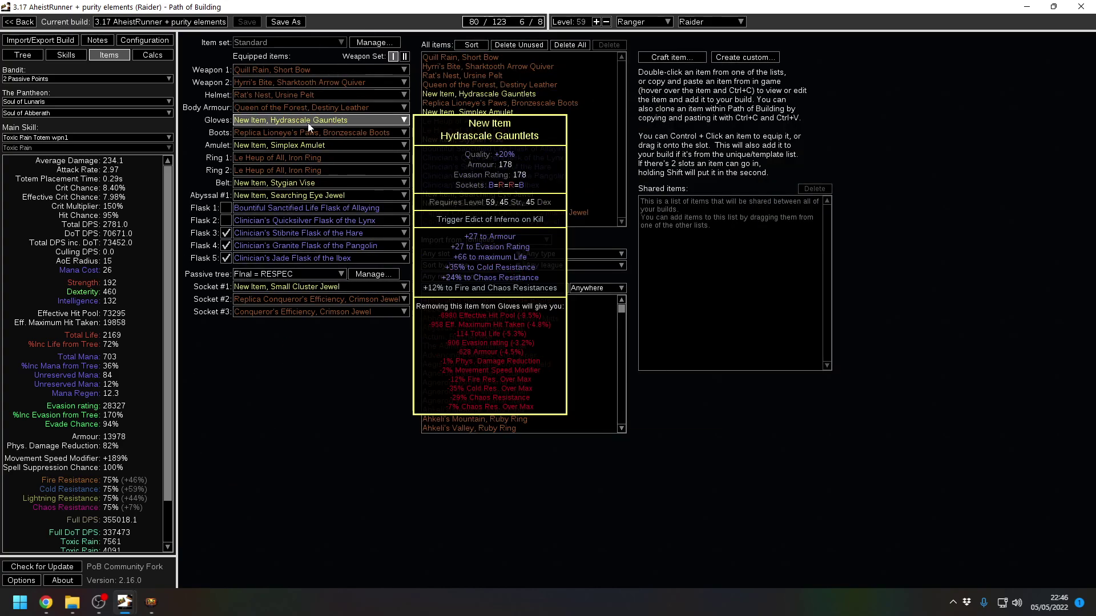
{"action": "mouse_move", "coordinate": [291, 187]}
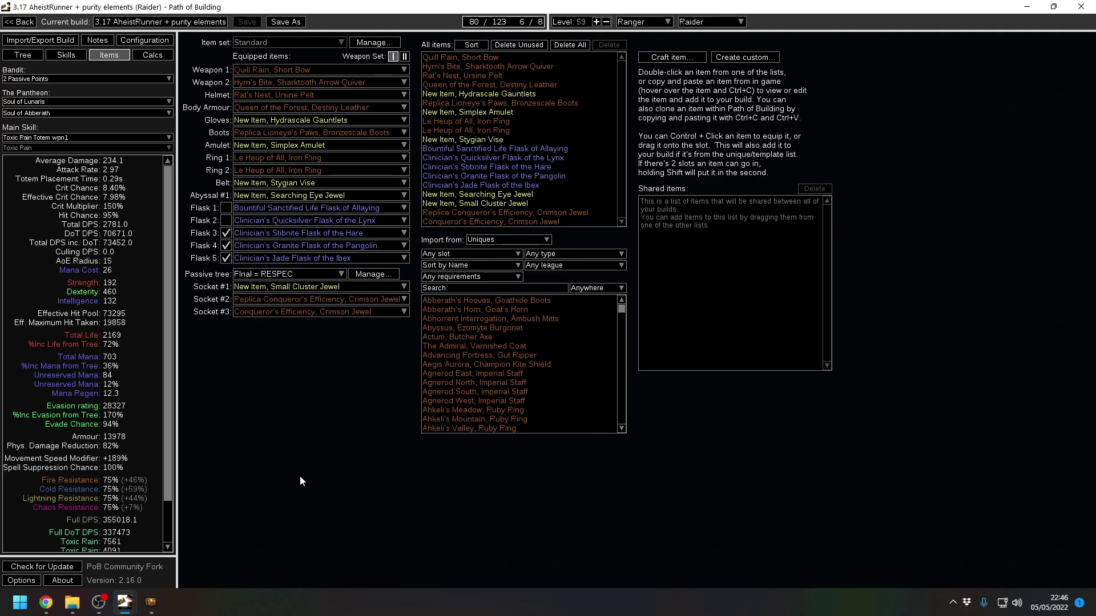
Open the build's skill gems and inspect Purity of Elements in the Aura socket group
{"action": "left_click", "coordinate": [23, 55]}
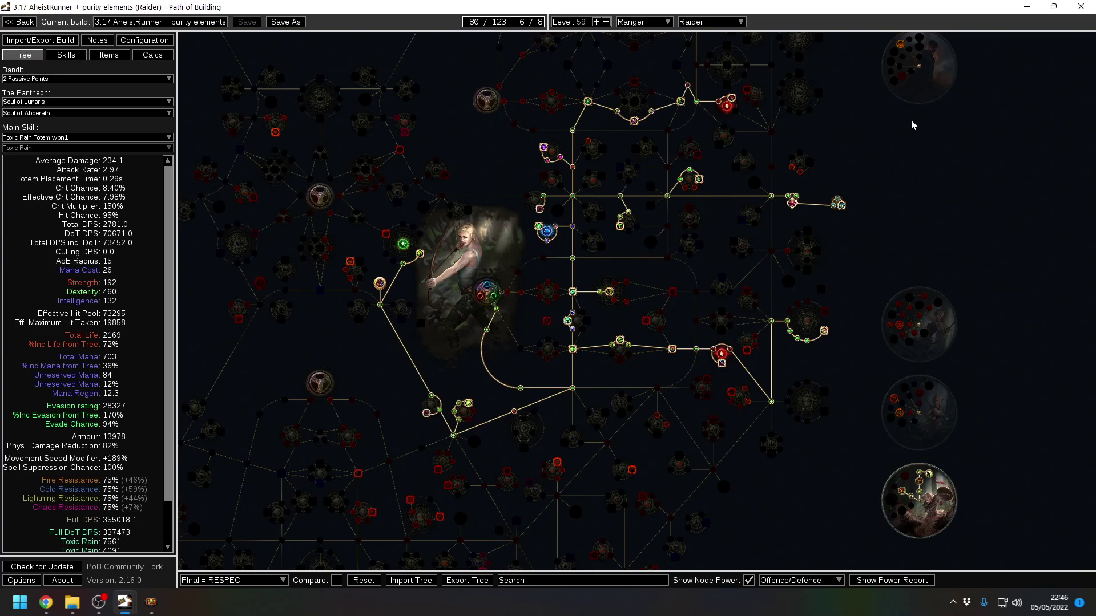
{"action": "left_click", "coordinate": [117, 61]}
{"action": "left_click", "coordinate": [65, 59]}
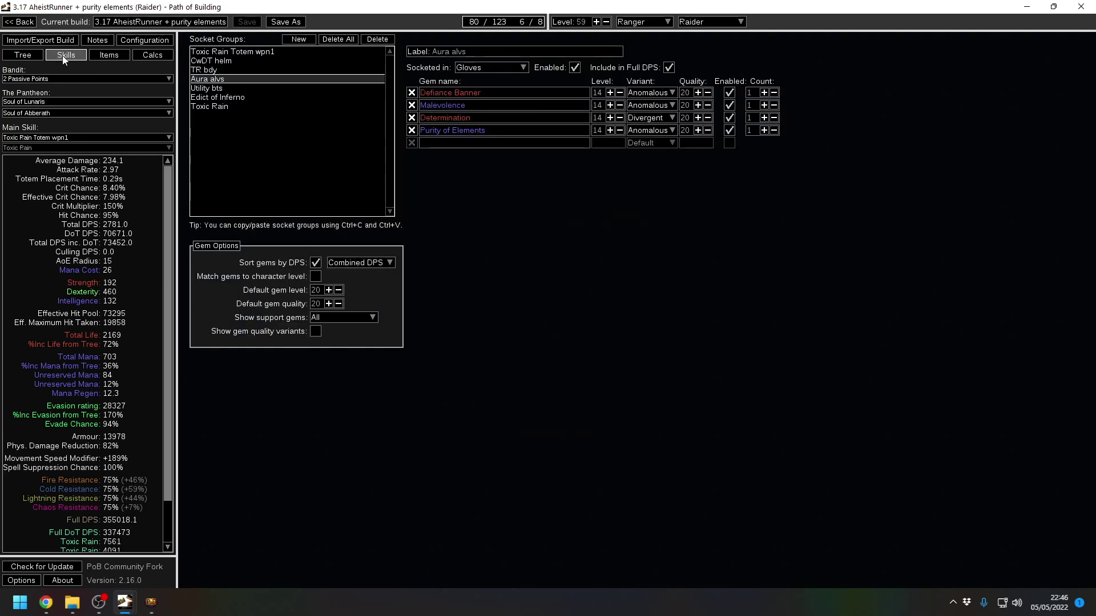
{"action": "mouse_move", "coordinate": [482, 132]}
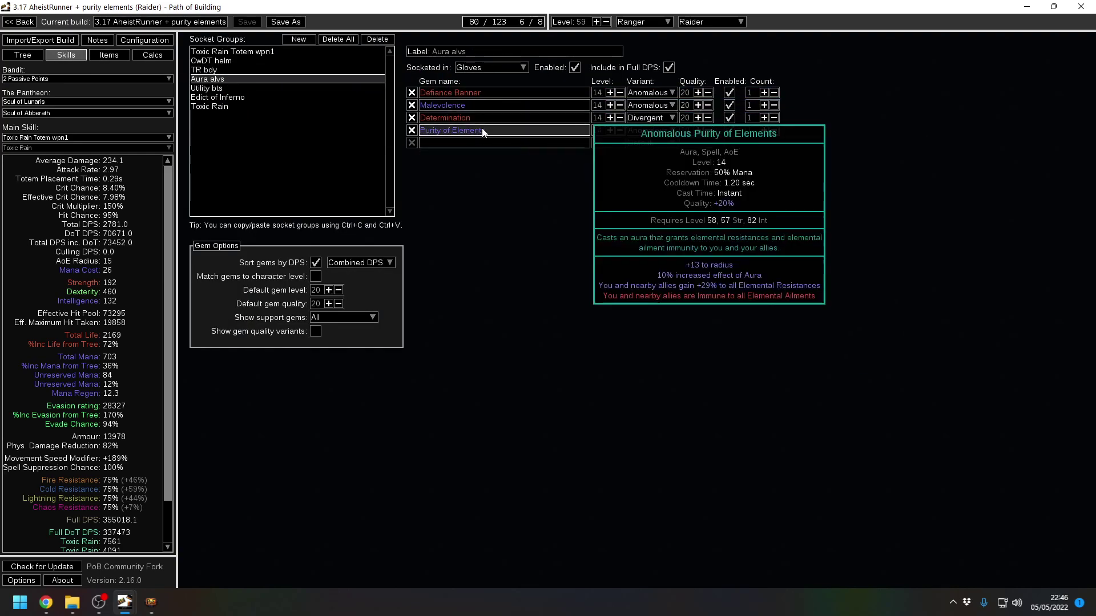
{"action": "mouse_move", "coordinate": [536, 123]}
Return to the FInal = RESPEC passive tree and examine its allocated nodes and jewel sockets
{"action": "left_click", "coordinate": [32, 57]}
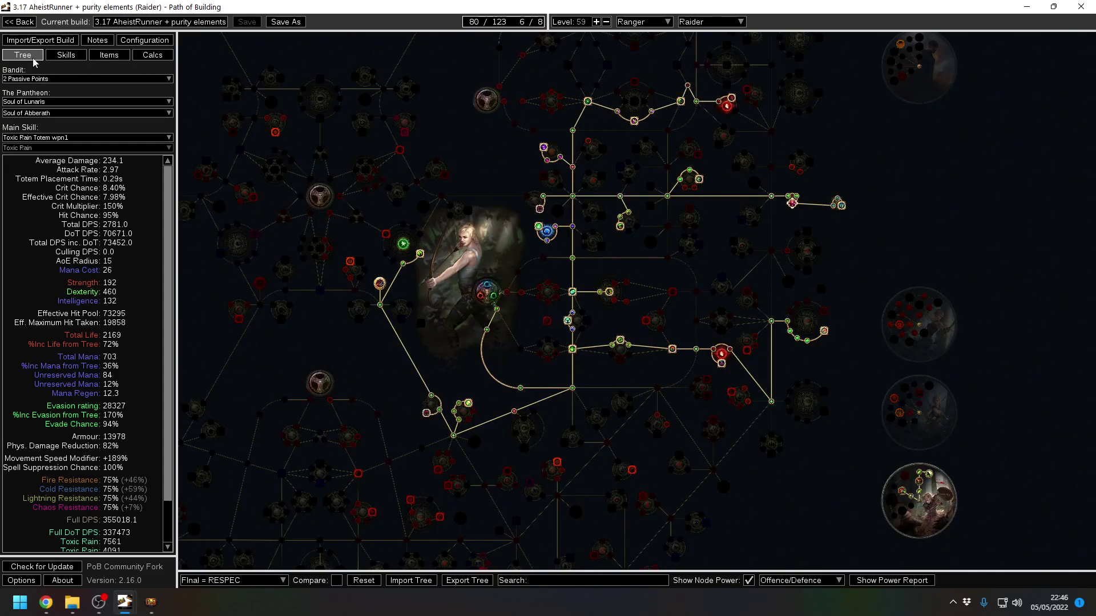
{"action": "mouse_move", "coordinate": [730, 110]}
{"action": "mouse_move", "coordinate": [632, 224]}
{"action": "mouse_move", "coordinate": [724, 355]}
{"action": "mouse_move", "coordinate": [843, 206]}
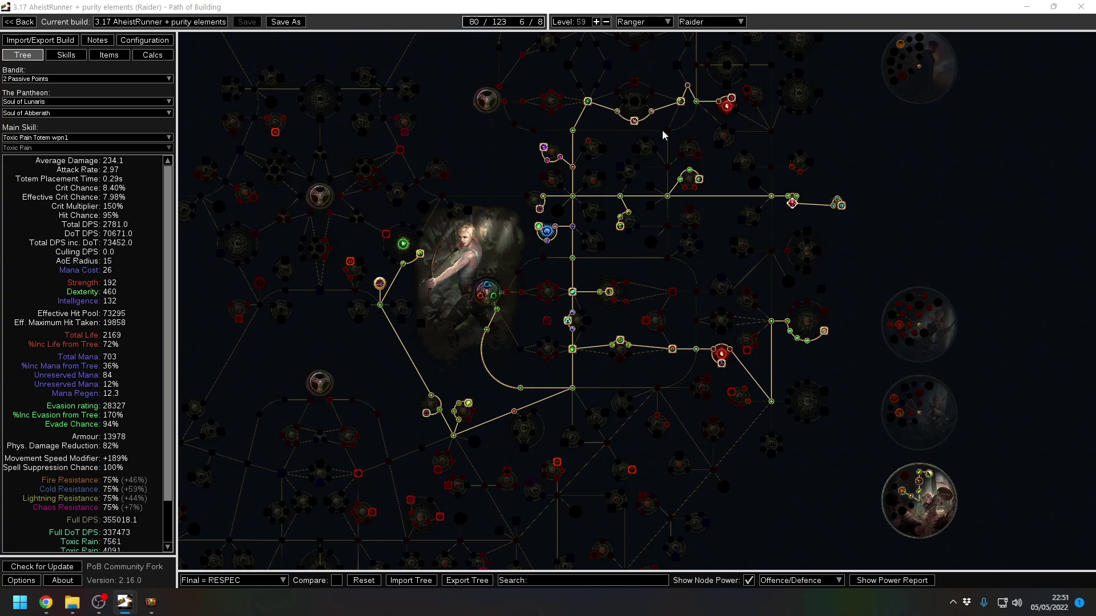
Move the current build window aside, switch to the Path of Building window with the HighLevelHeister = Raider build and maximize it
{"action": "left_click_drag", "start_coordinate": [399, 11], "coordinate": [1060, 83]}
{"action": "key", "text": "alt+Tab"}
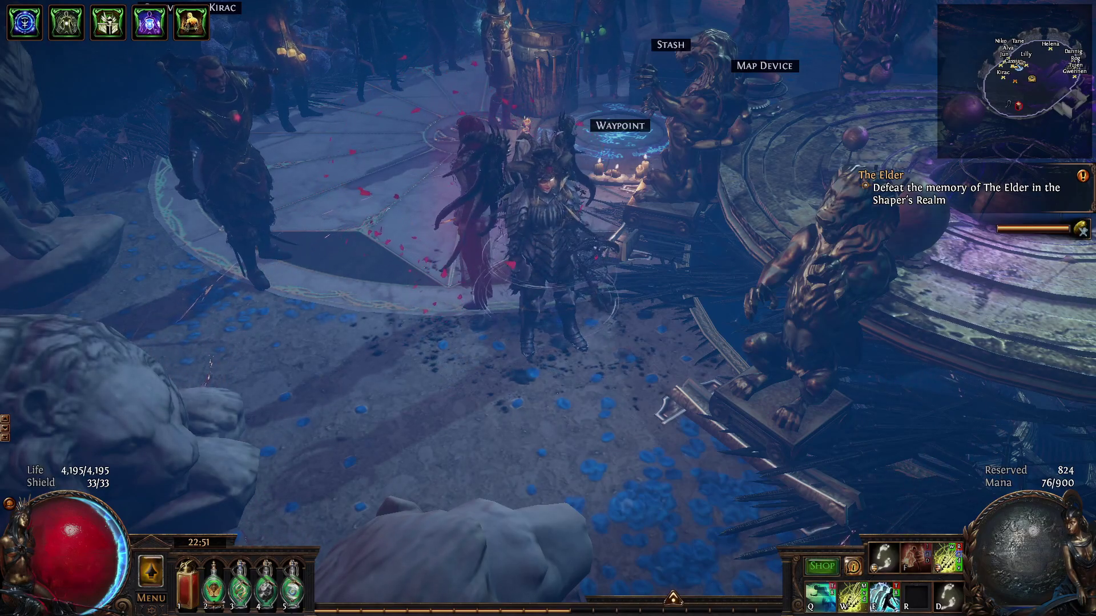
{"action": "key", "text": "alt+Tab"}
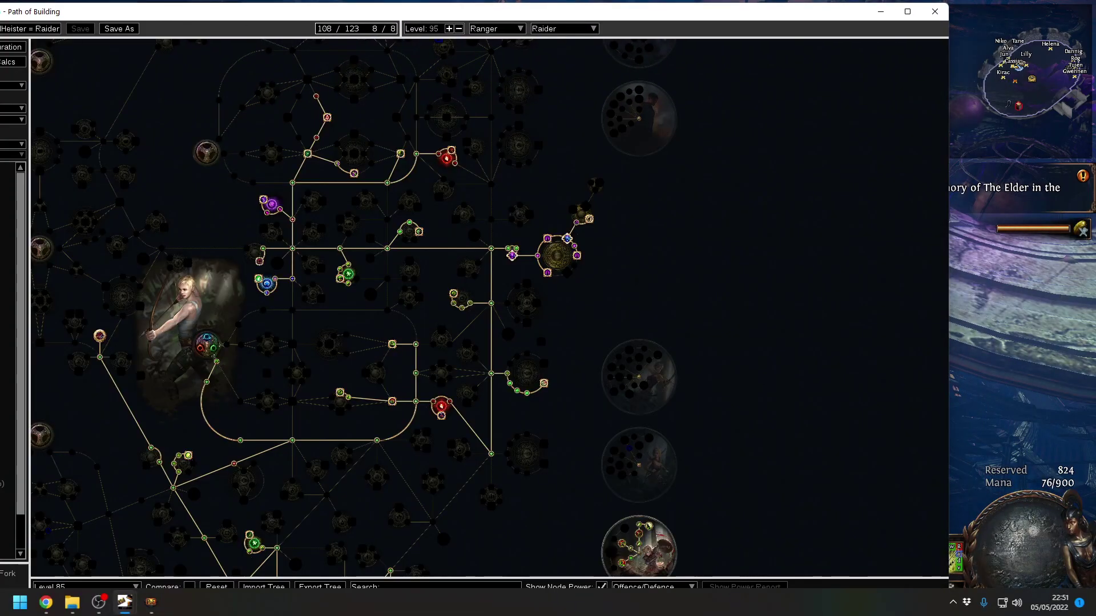
{"action": "left_click", "coordinate": [978, 381]}
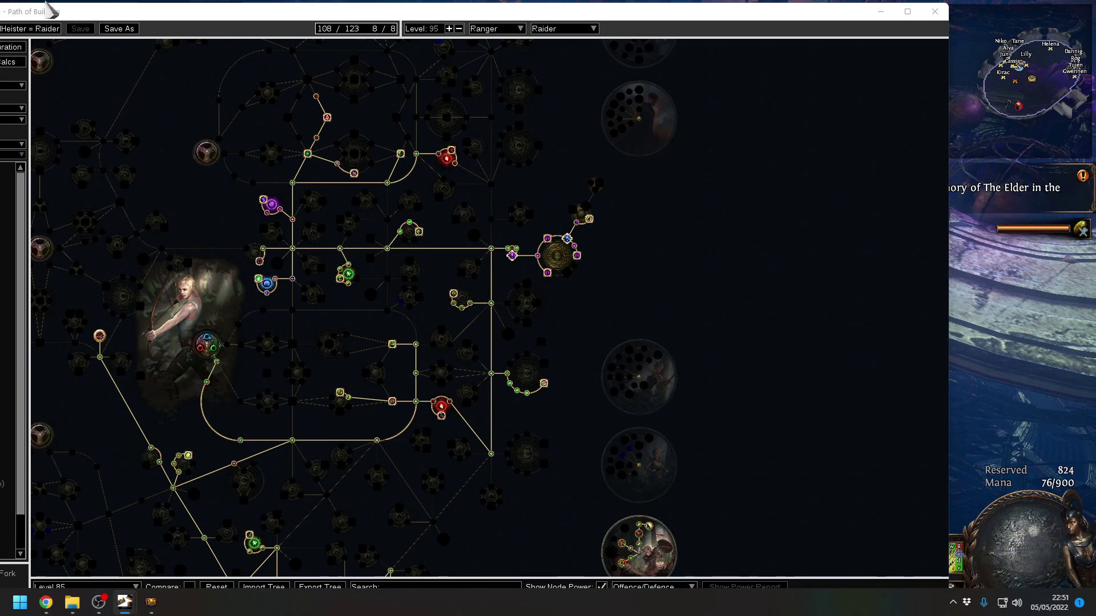
{"action": "left_click", "coordinate": [908, 11]}
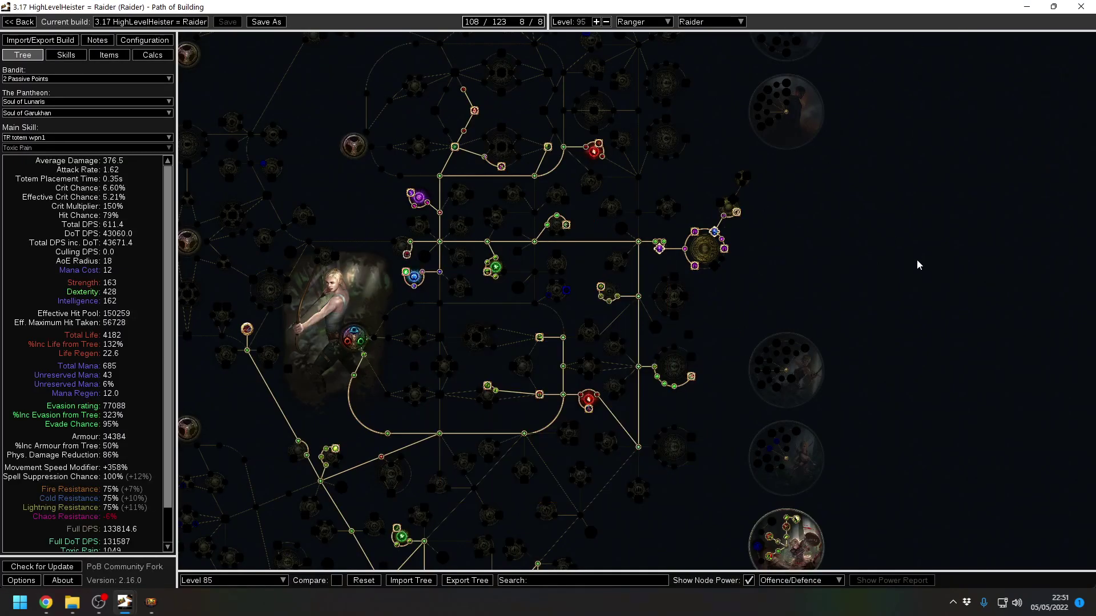
Switch the HighLevelHeister build's passive tree to Lvl 59/60 Endless Heist, look it over and save the build
{"action": "left_click", "coordinate": [214, 580]}
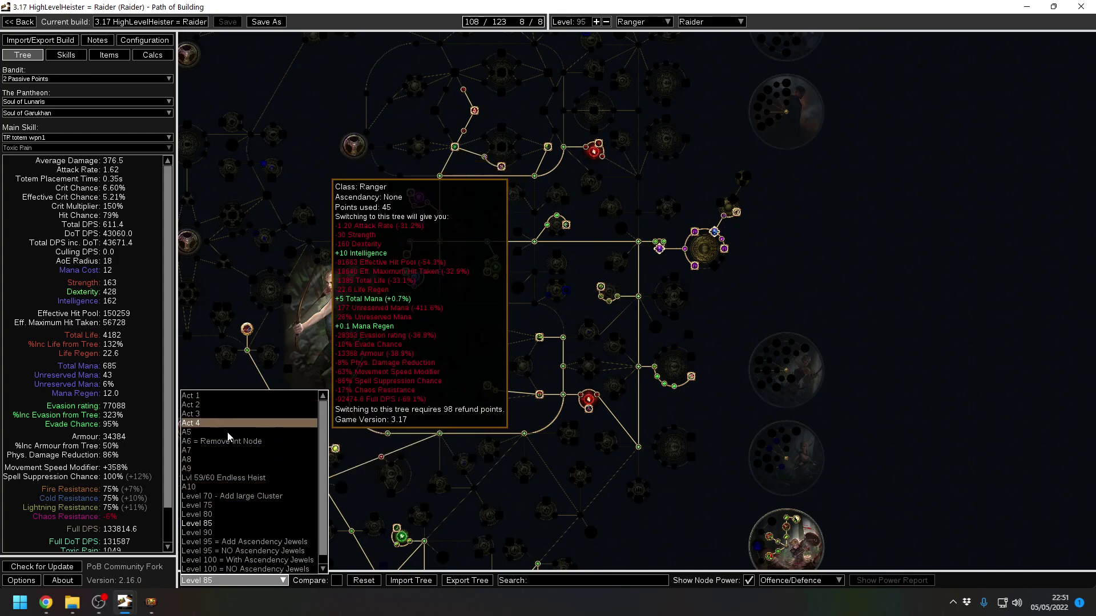
{"action": "left_click", "coordinate": [219, 478]}
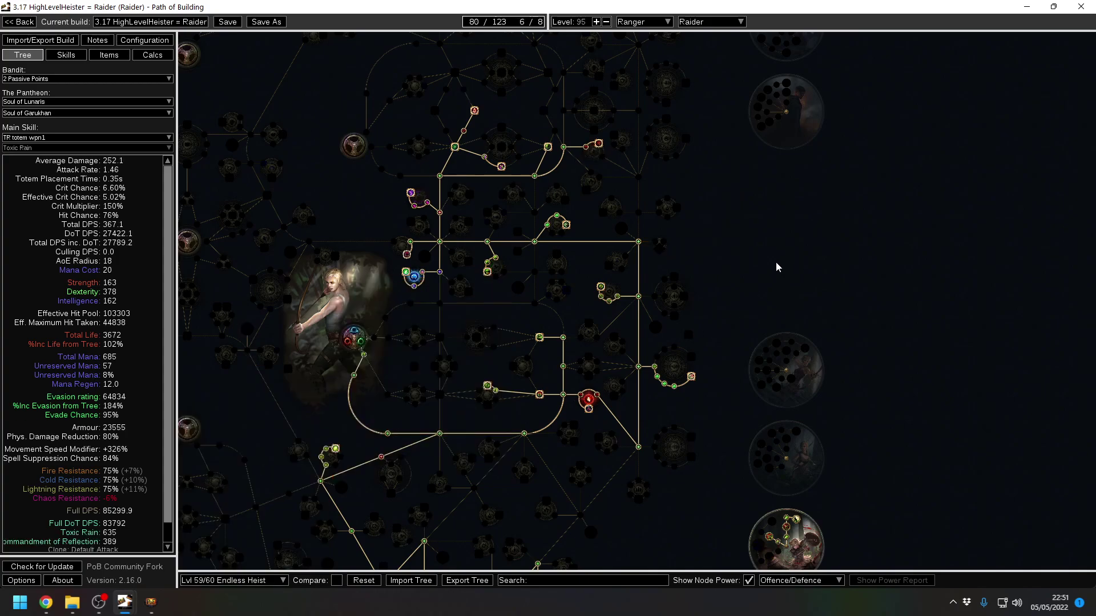
{"action": "left_click_drag", "start_coordinate": [733, 323], "coordinate": [690, 245]}
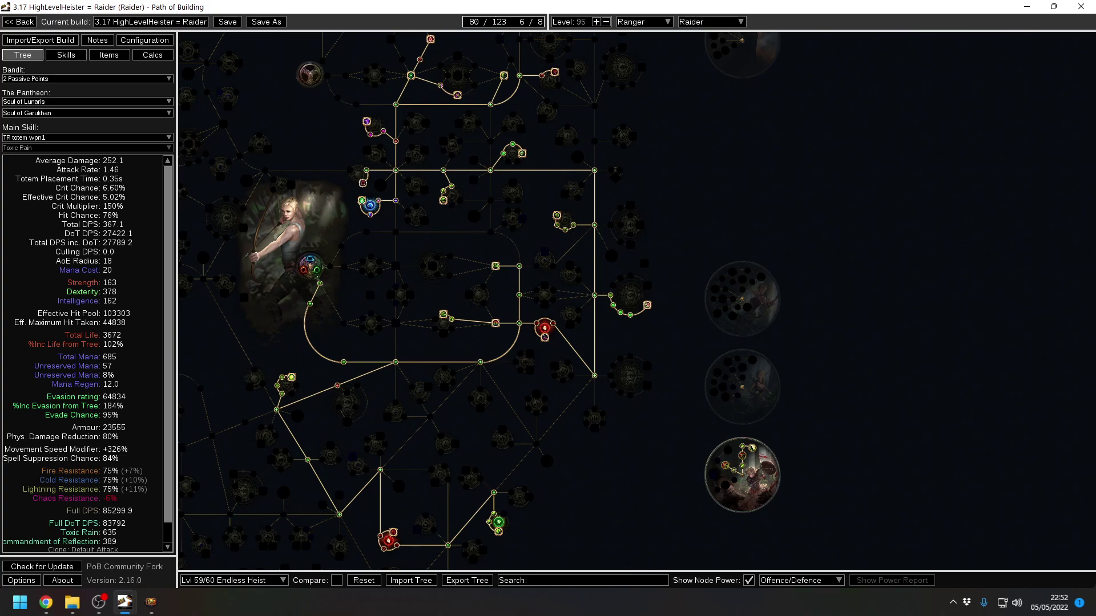
{"action": "left_click", "coordinate": [217, 583]}
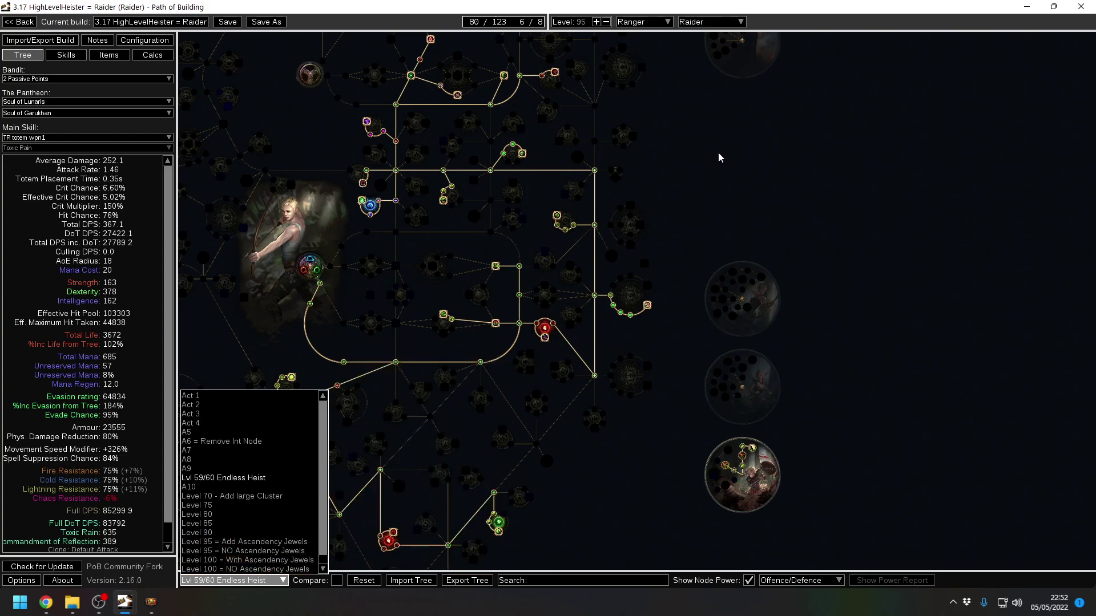
{"action": "left_click", "coordinate": [724, 113]}
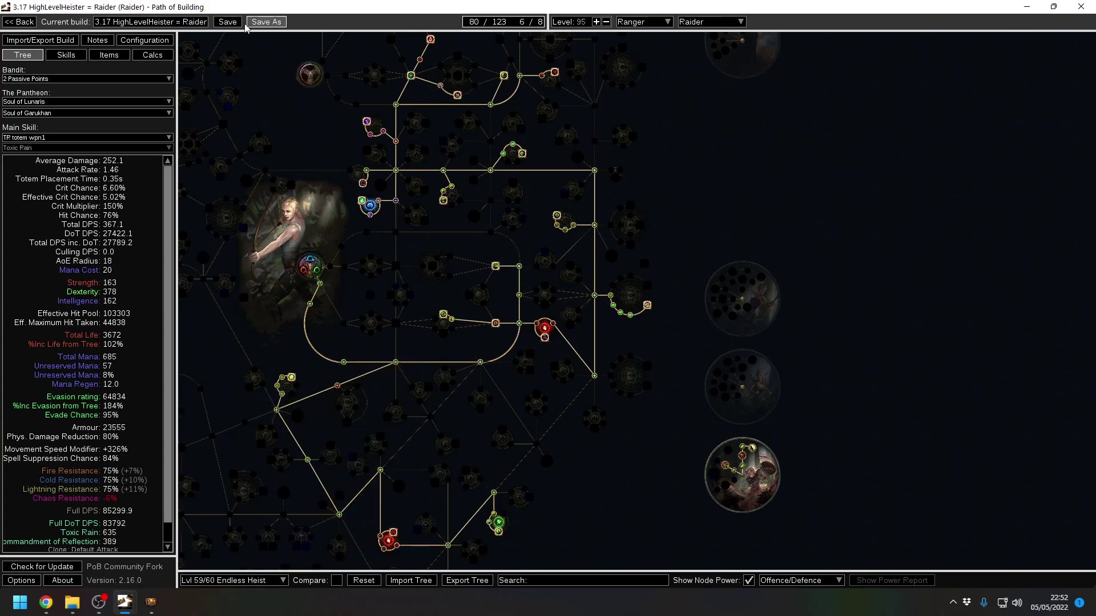
{"action": "left_click", "coordinate": [226, 22]}
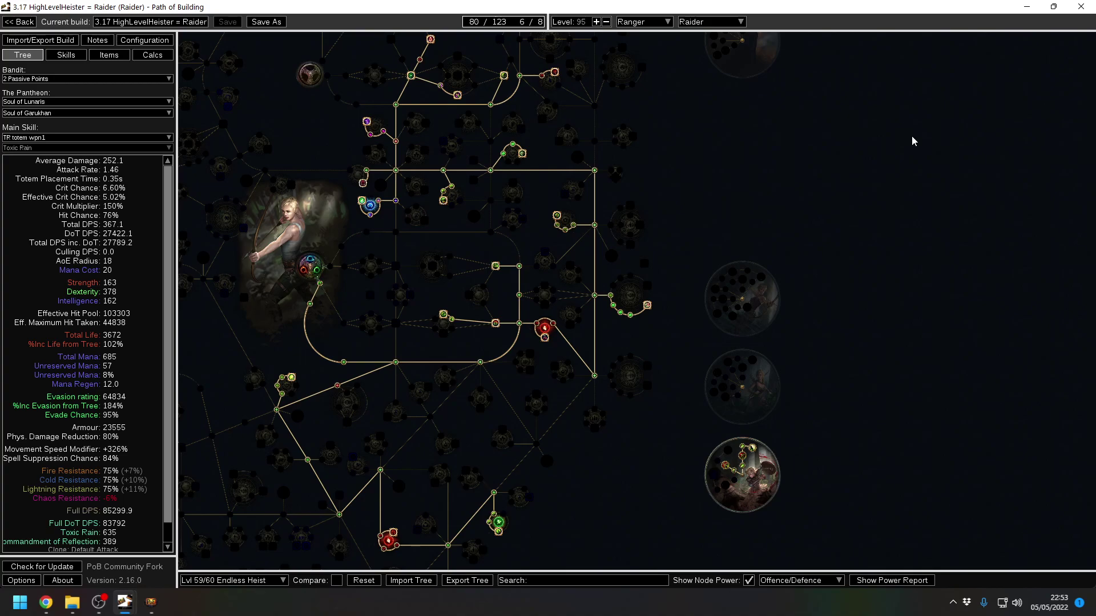
Switch the passive tree to Level 95 = NO Ascendency Jewels, save the build and look over the whole tree
{"action": "left_click", "coordinate": [262, 580]}
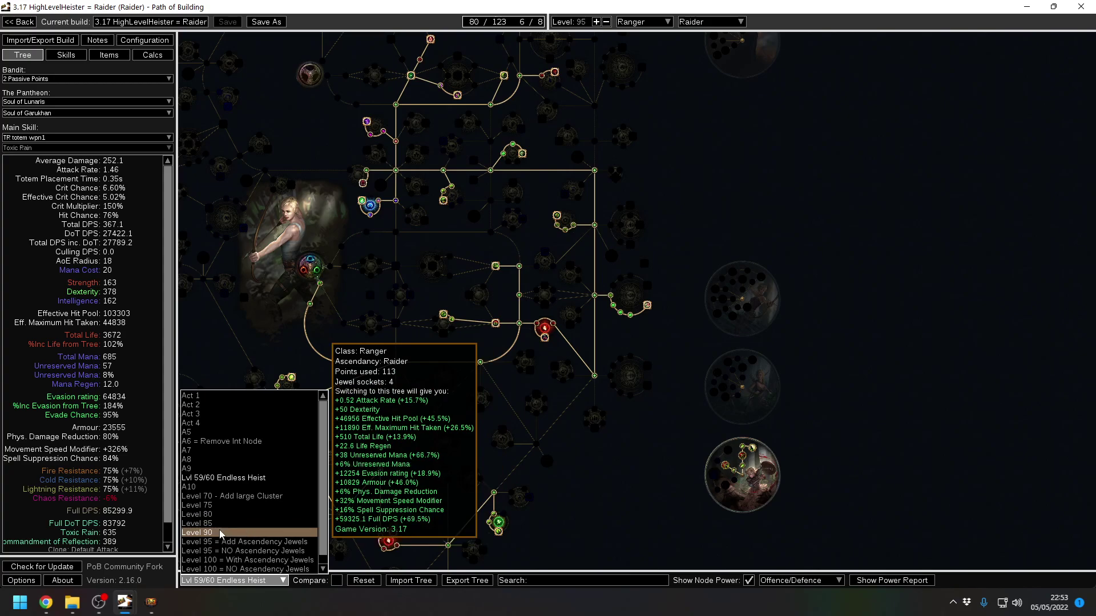
{"action": "left_click", "coordinate": [240, 551]}
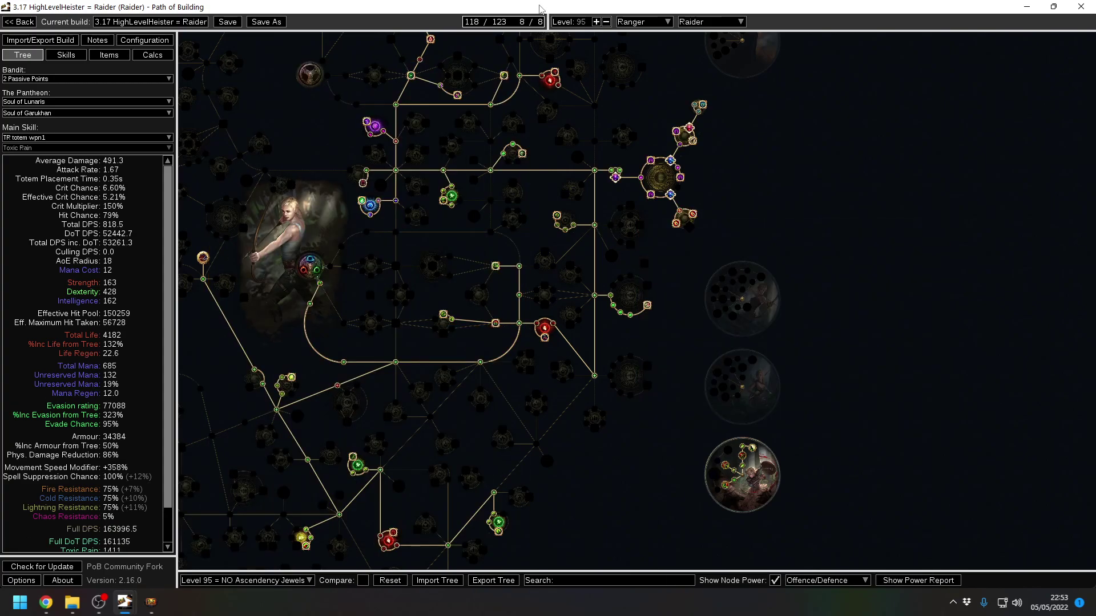
{"action": "left_click", "coordinate": [228, 21]}
{"action": "left_click_drag", "start_coordinate": [810, 217], "coordinate": [802, 338]}
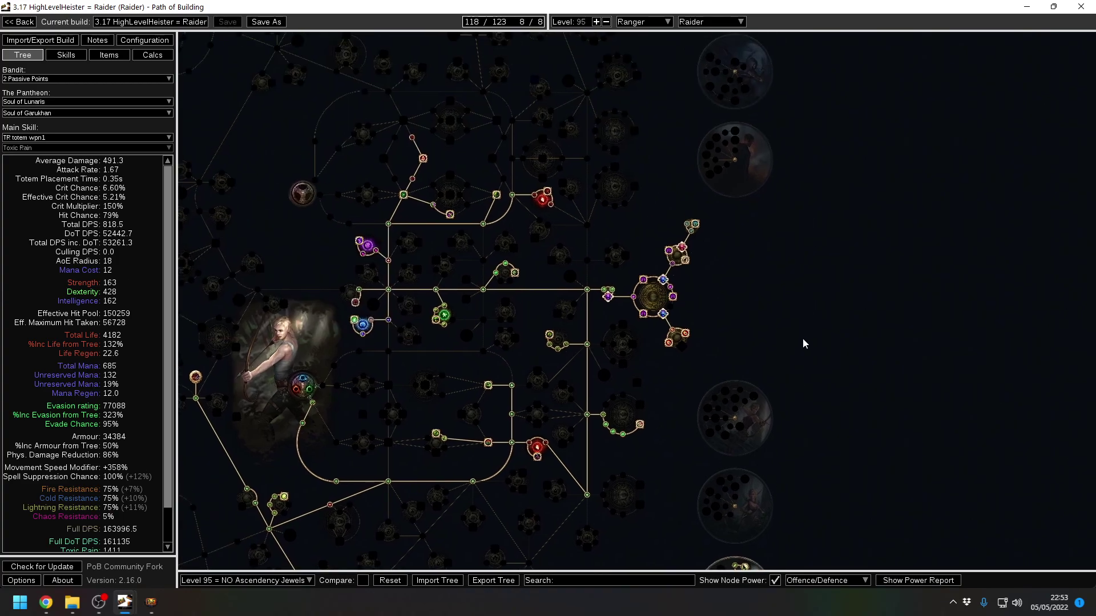
{"action": "left_click_drag", "start_coordinate": [800, 280], "coordinate": [798, 143]}
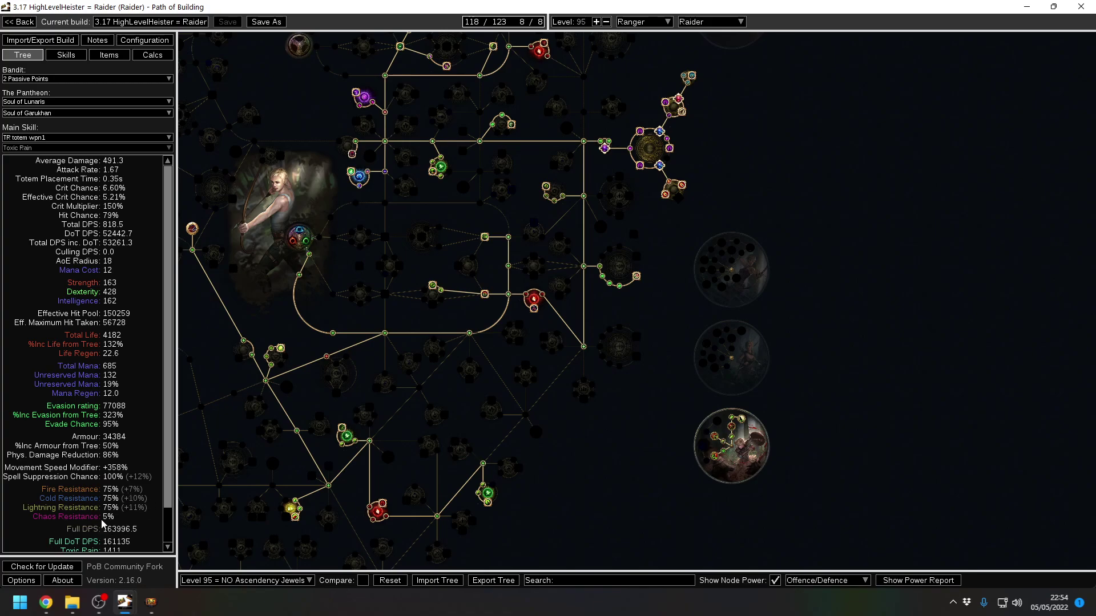
Inspect the level 95 build's socketed cluster jewels and equipped bow, then return to its passive tree
{"action": "left_click", "coordinate": [108, 55]}
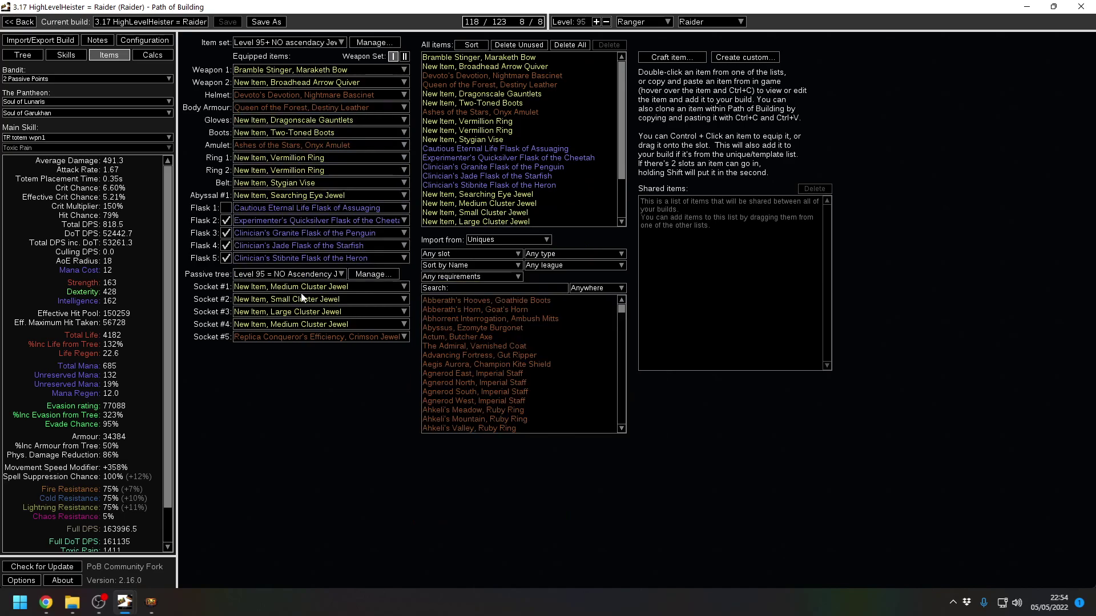
{"action": "mouse_move", "coordinate": [303, 303]}
{"action": "mouse_move", "coordinate": [487, 314]}
{"action": "mouse_move", "coordinate": [308, 75]}
{"action": "left_click", "coordinate": [6, 55]}
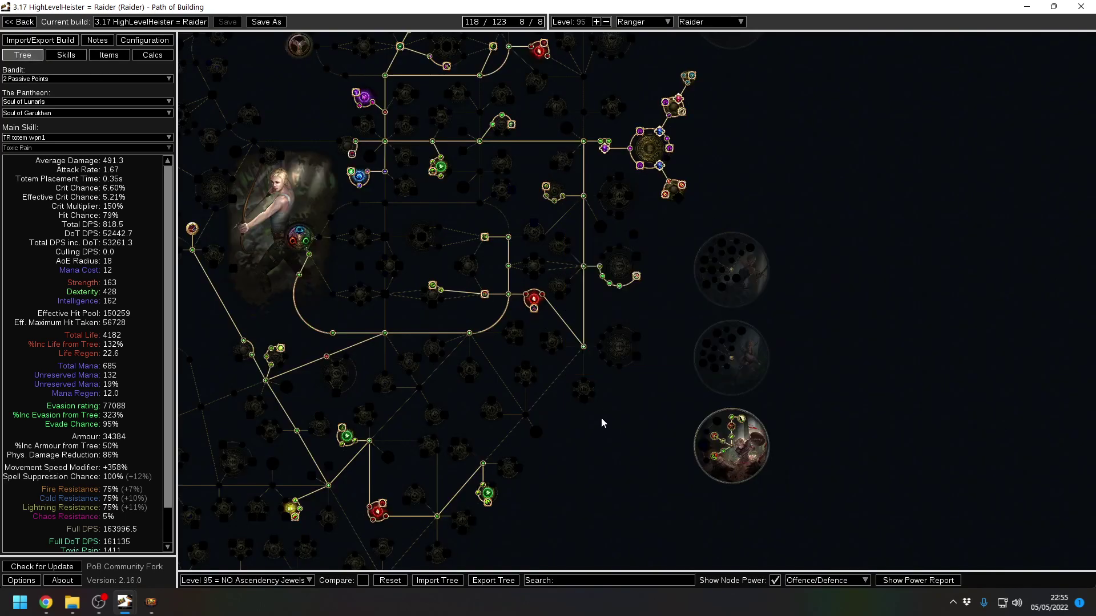
Examine the HighLevelHeister build's level 95 passive tree, then view its skill gem groups and equipped items
{"action": "left_click_drag", "start_coordinate": [679, 377], "coordinate": [735, 334]}
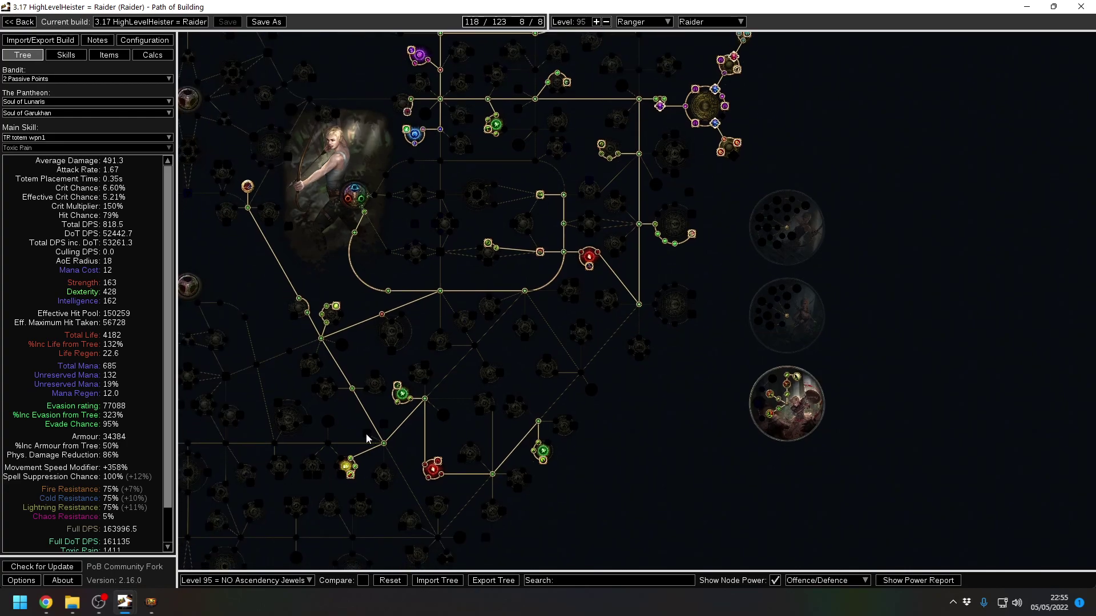
{"action": "mouse_move", "coordinate": [367, 438]}
{"action": "left_click_drag", "start_coordinate": [730, 311], "coordinate": [717, 362]}
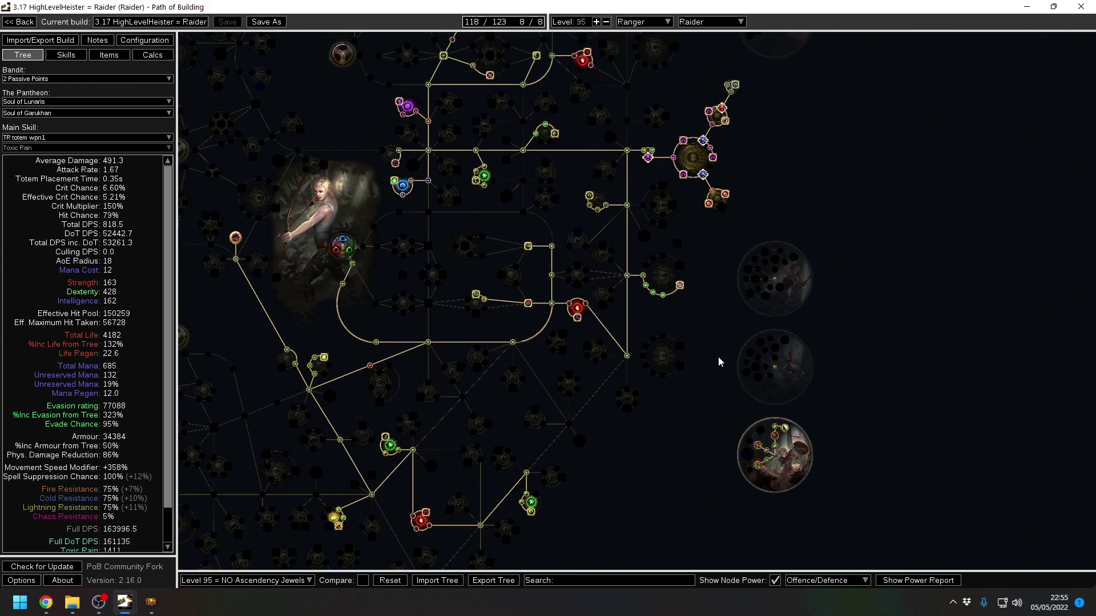
{"action": "left_click_drag", "start_coordinate": [715, 363], "coordinate": [708, 429]}
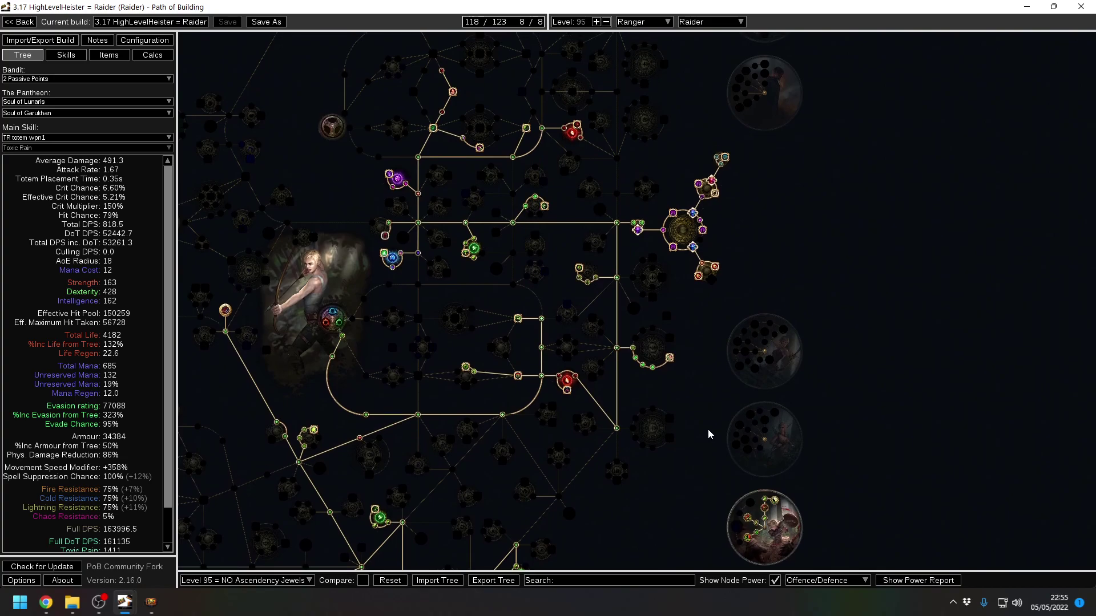
{"action": "mouse_move", "coordinate": [443, 74]}
{"action": "mouse_move", "coordinate": [584, 140]}
{"action": "left_click_drag", "start_coordinate": [680, 421], "coordinate": [688, 385]}
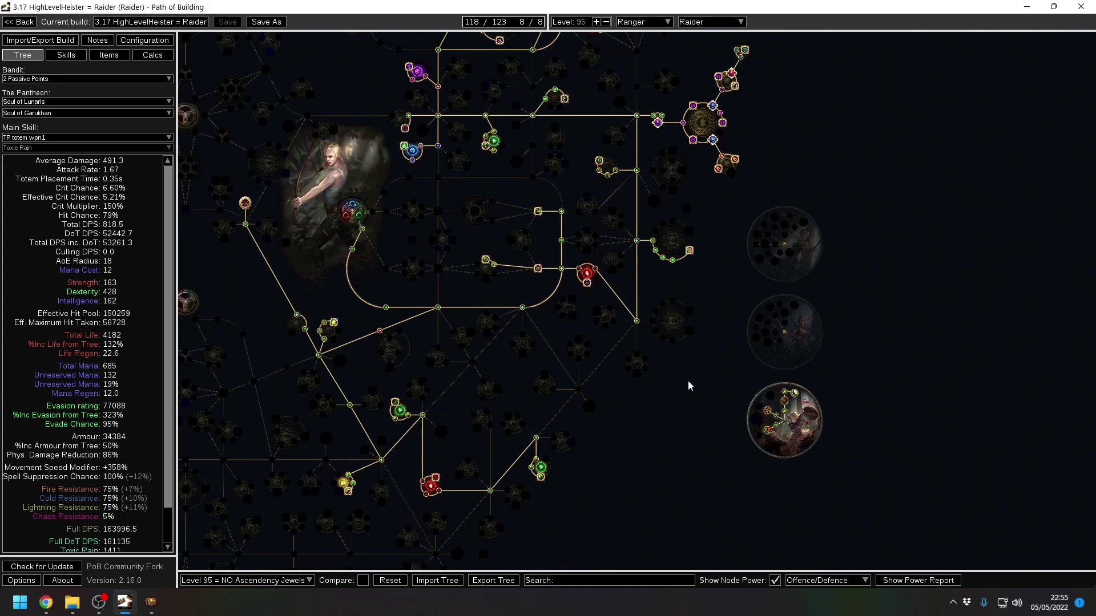
{"action": "left_click", "coordinate": [65, 56]}
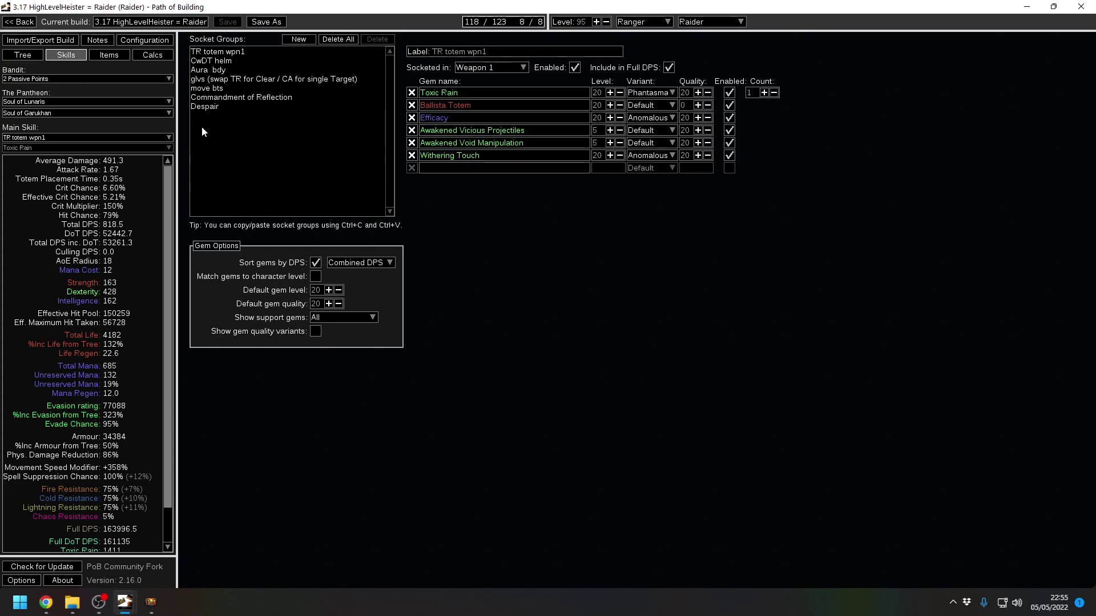
{"action": "left_click", "coordinate": [117, 58]}
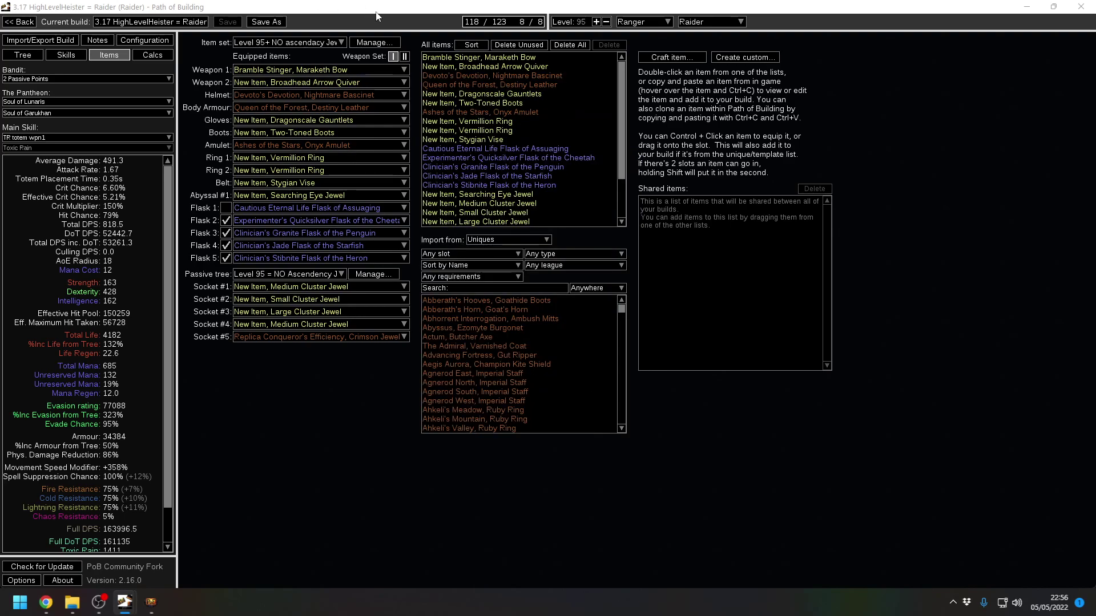
Switch to the Path of Building window with the level RF Inquisitor build and maximize it
{"action": "key", "text": "alt+Tab"}
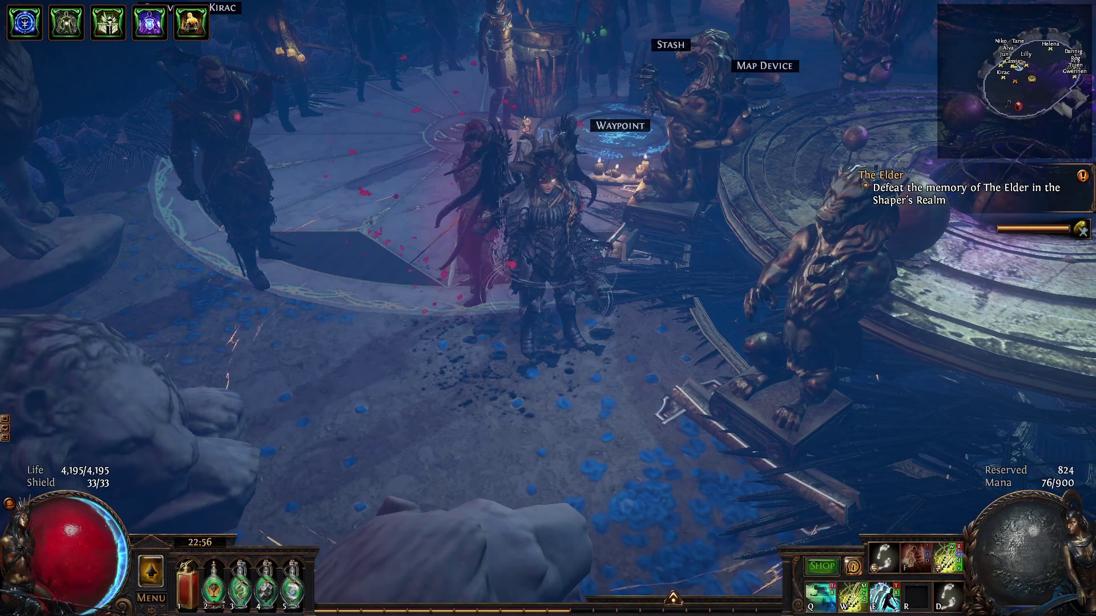
{"action": "key", "text": "alt+Tab"}
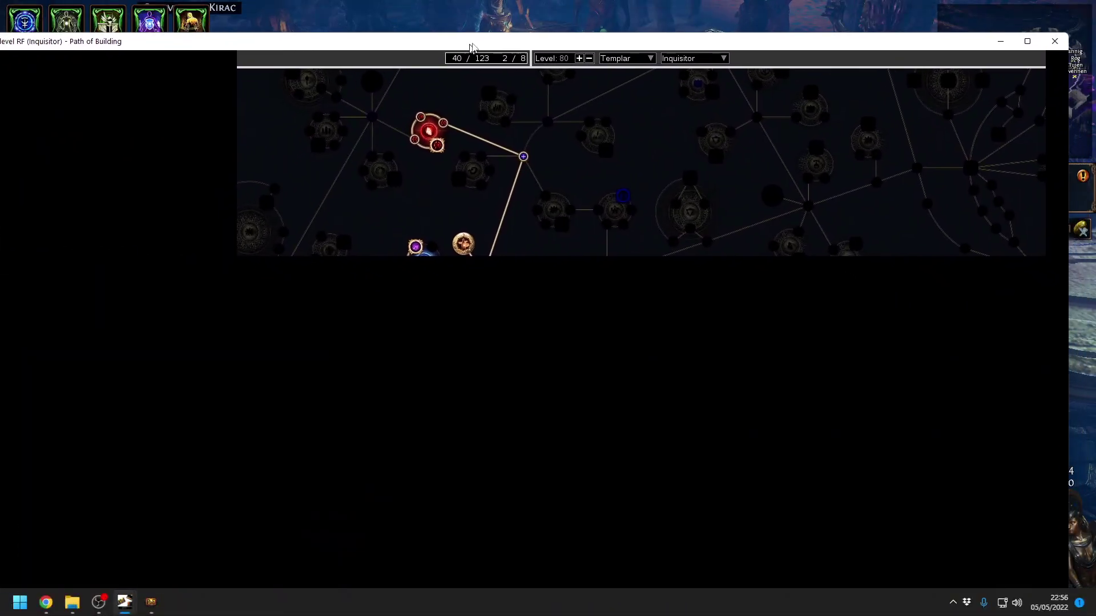
{"action": "double_click", "coordinate": [471, 48]}
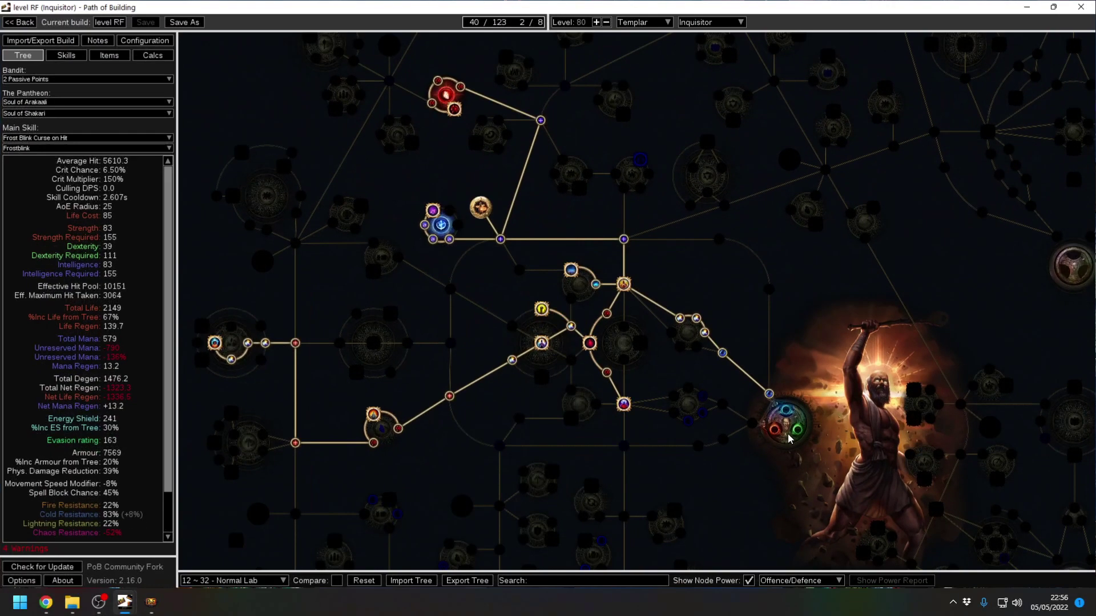
Switch the RF Inquisitor build's passive tree to 91 to 95 and look over the whole tree
{"action": "left_click", "coordinate": [249, 584]}
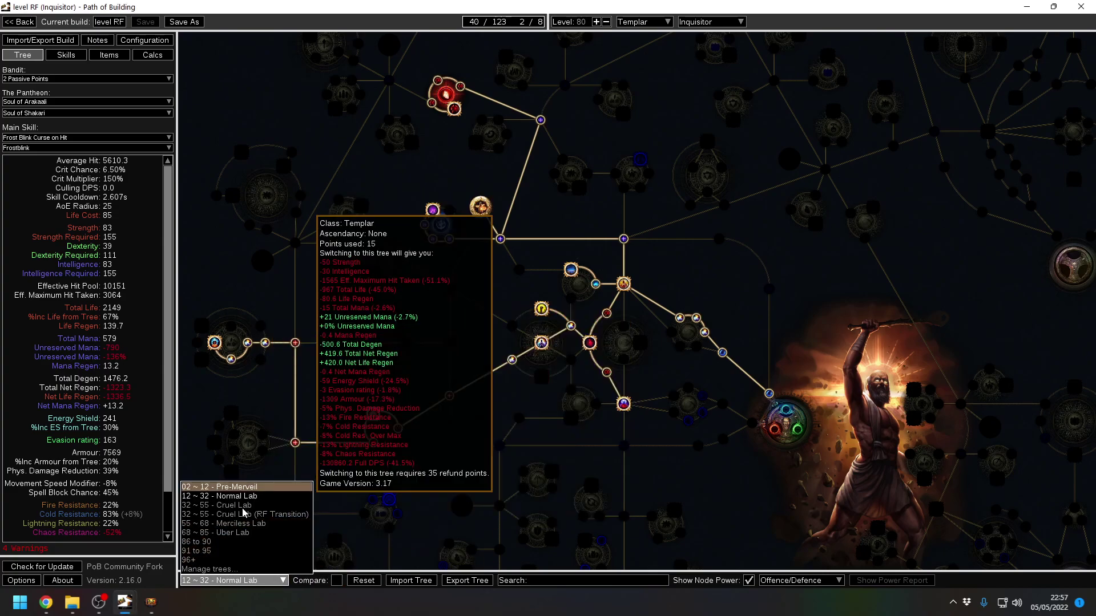
{"action": "left_click", "coordinate": [238, 551]}
{"action": "scroll", "coordinate": [759, 293], "scroll_direction": "down", "scroll_amount": 4}
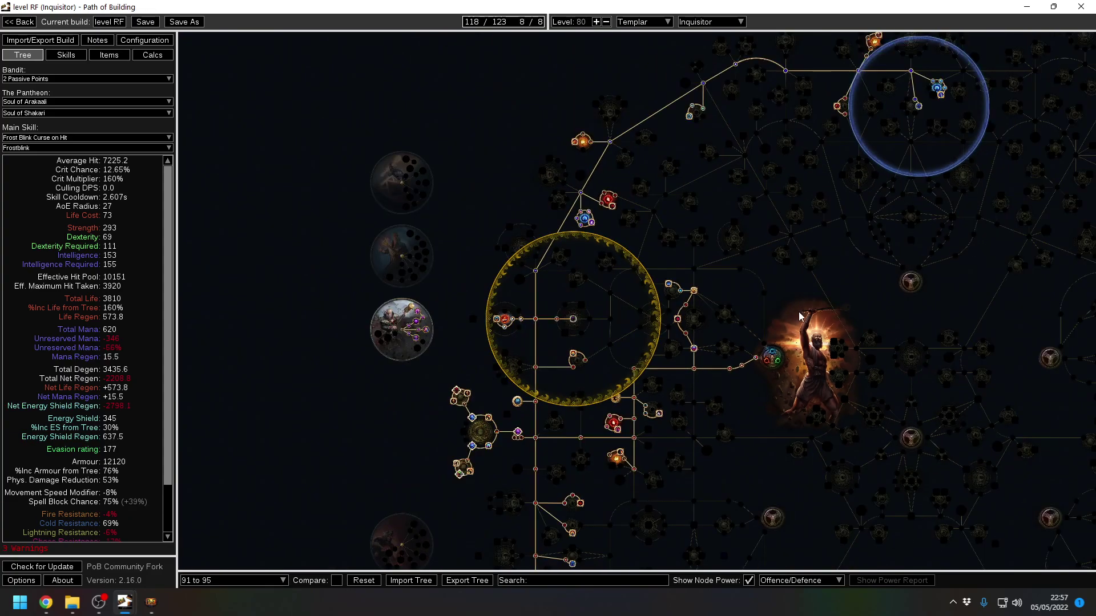
{"action": "scroll", "coordinate": [819, 314], "scroll_direction": "down", "scroll_amount": 2}
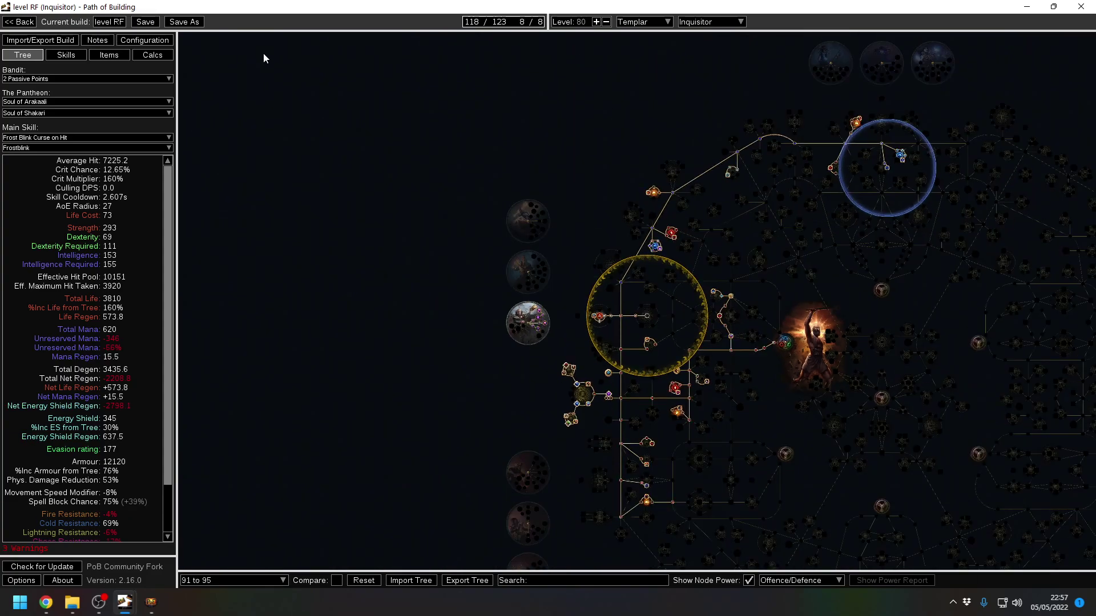
Look through the RF build's socket groups down to Endgame Setup, then set its item set to Endgame - no HH and review the stats
{"action": "left_click", "coordinate": [65, 56]}
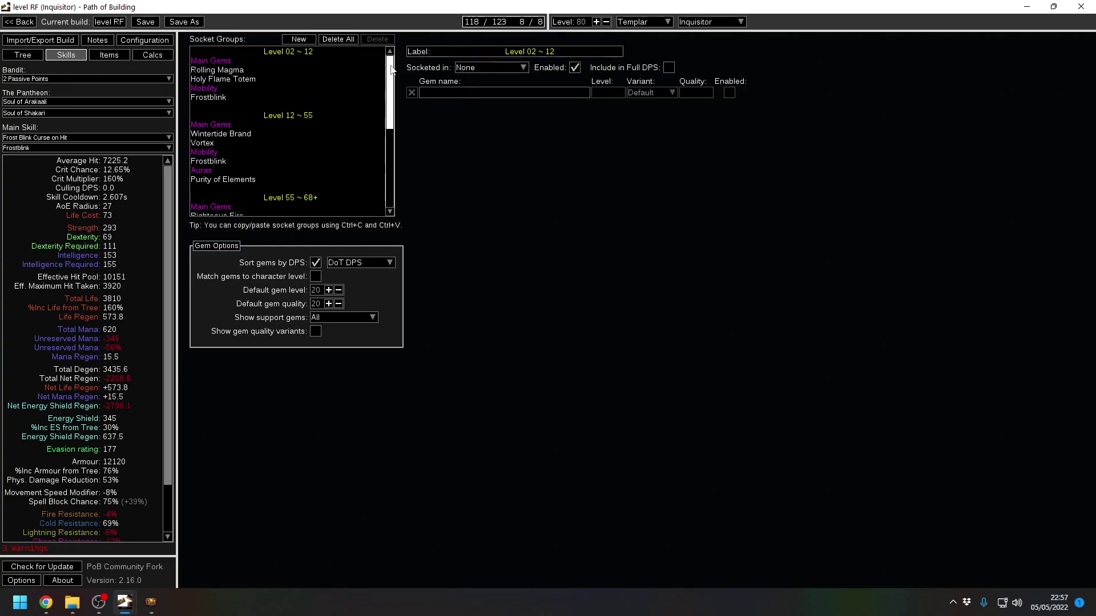
{"action": "left_click_drag", "start_coordinate": [392, 69], "coordinate": [401, 177]}
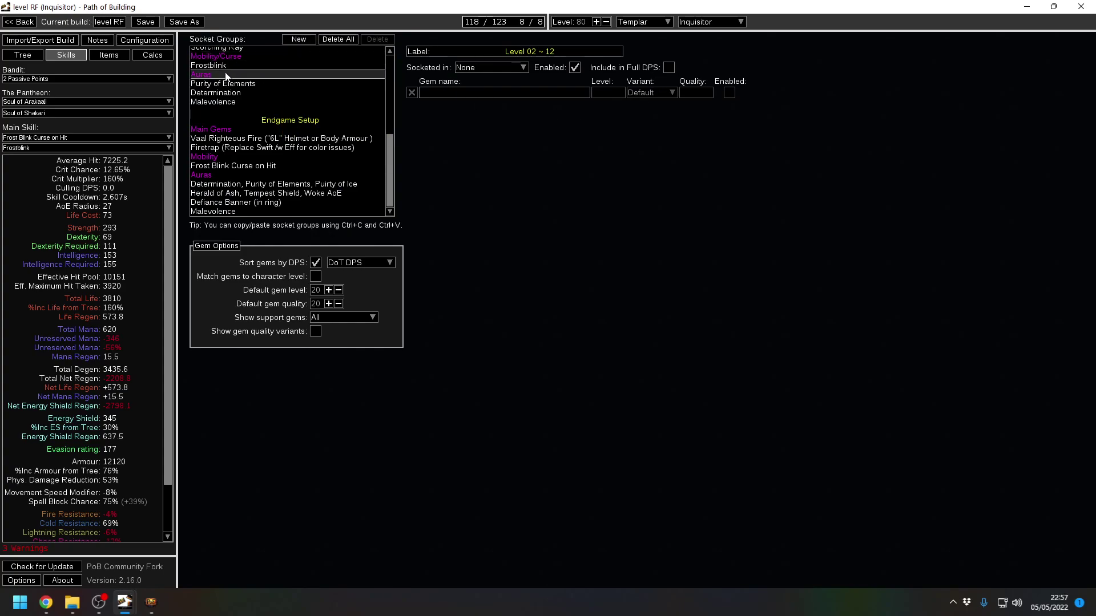
{"action": "left_click", "coordinate": [109, 55]}
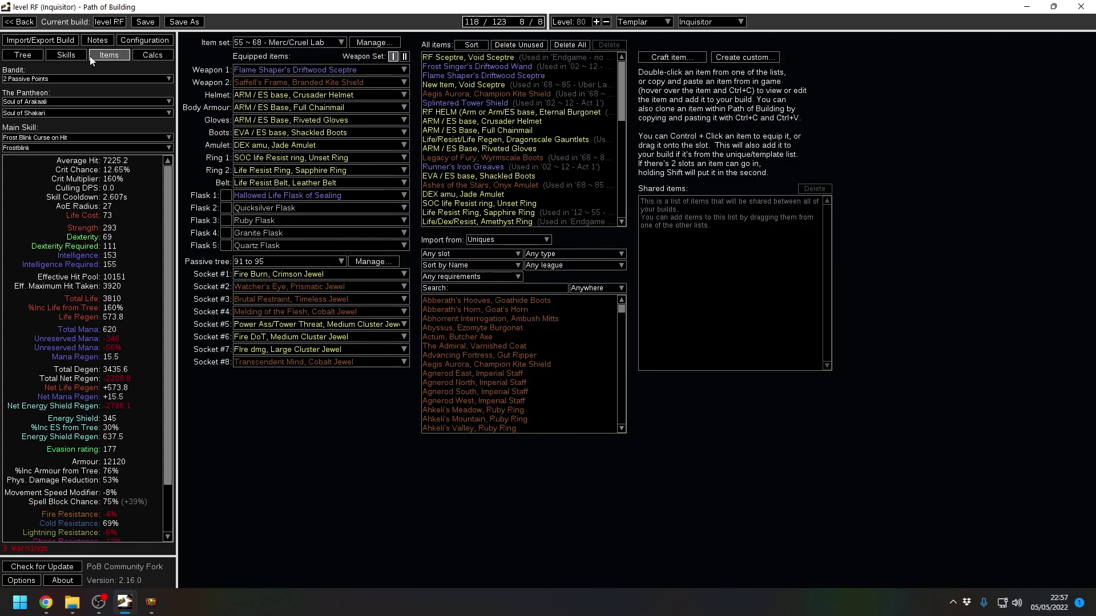
{"action": "left_click", "coordinate": [306, 44]}
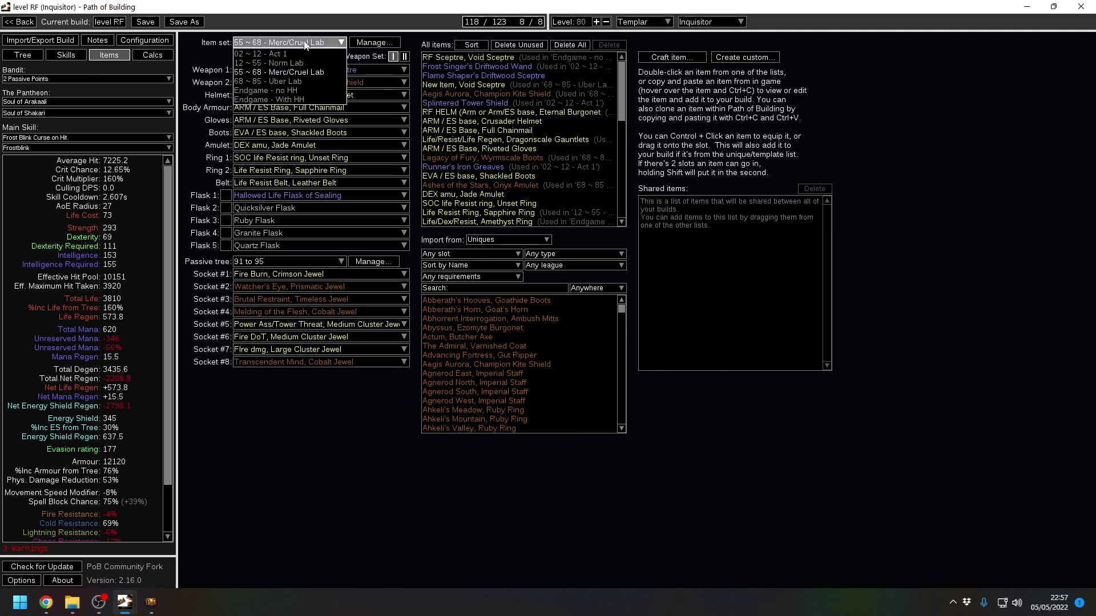
{"action": "left_click", "coordinate": [297, 93]}
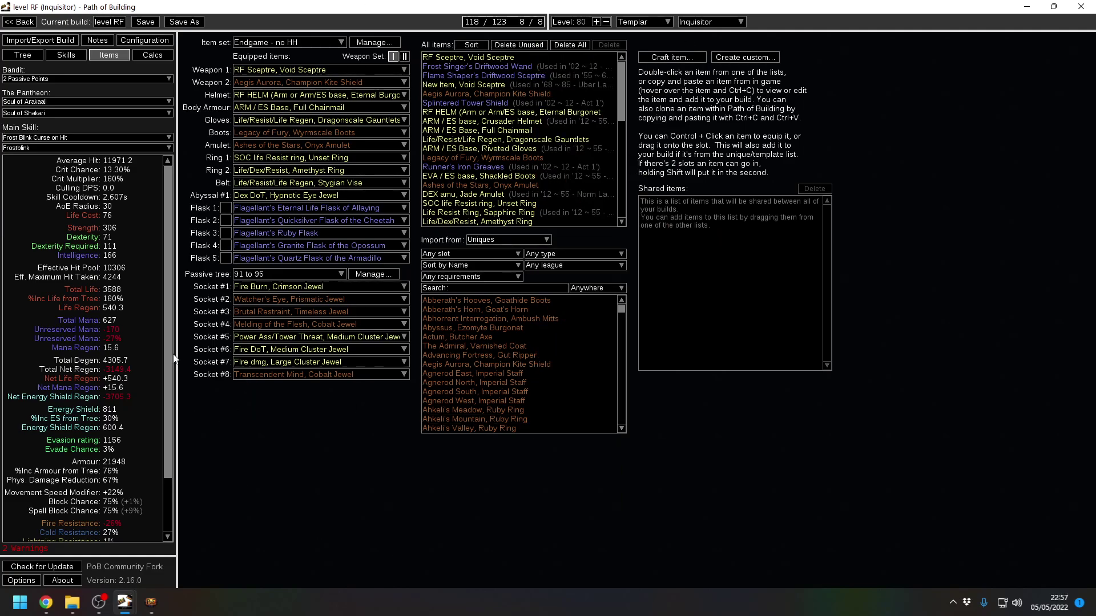
{"action": "scroll", "coordinate": [138, 192], "scroll_direction": "down", "scroll_amount": 3}
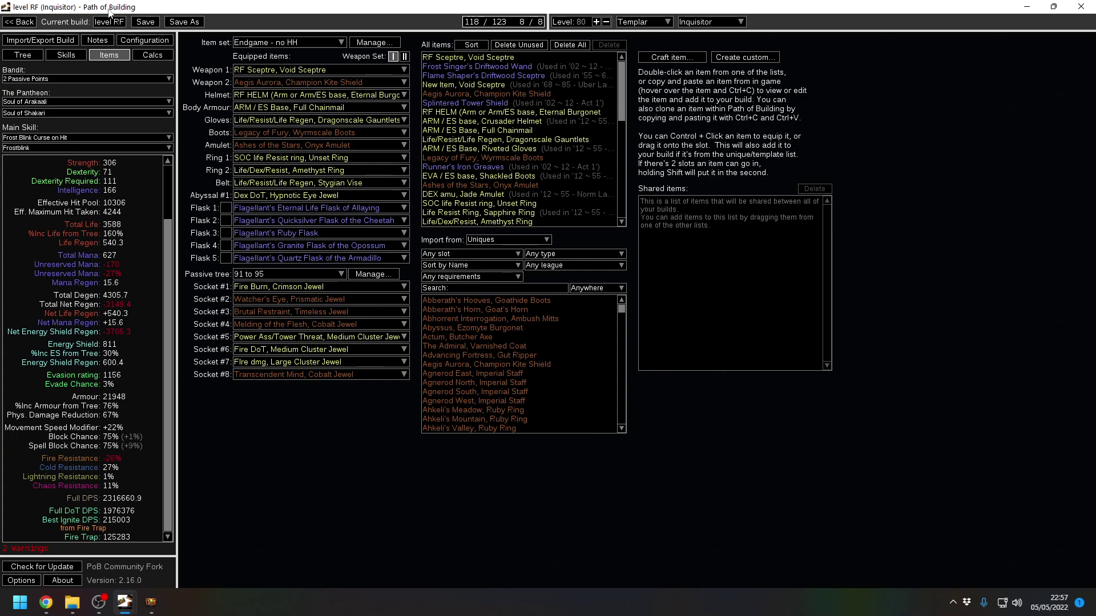
Switch to the Path of Building window with the Level 90 Blueprint Runner Pathfinder build and maximize it
{"action": "key", "text": "alt+Tab"}
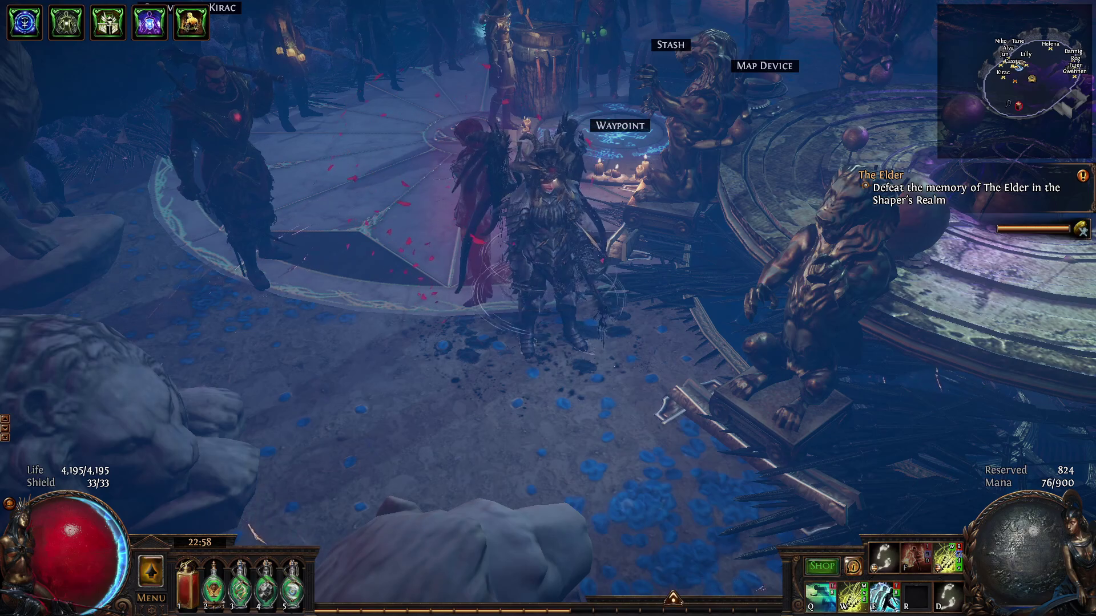
{"action": "key", "text": "alt+Tab"}
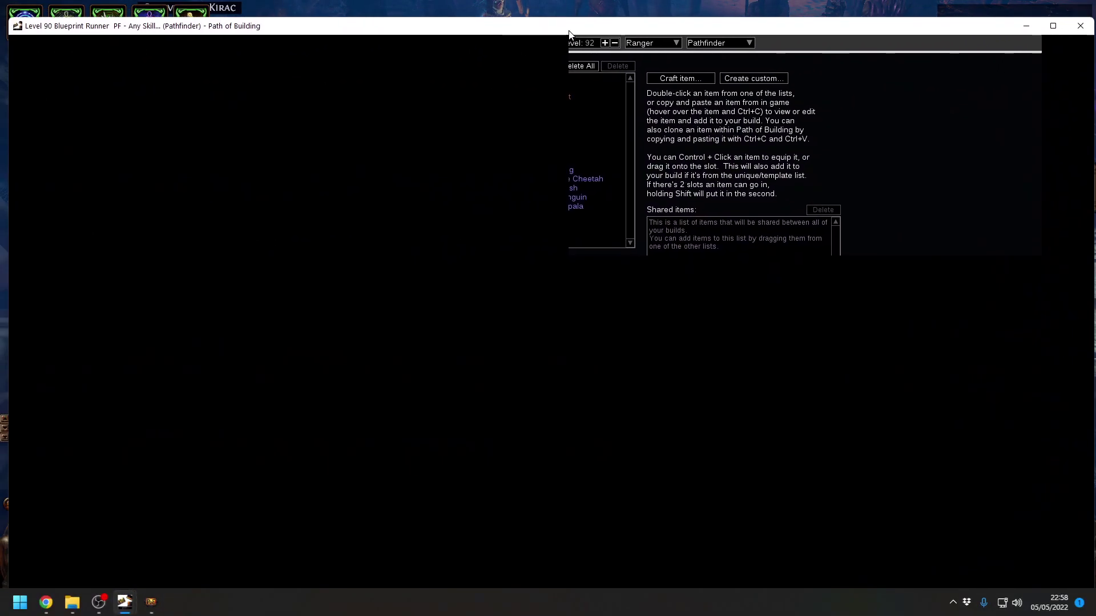
{"action": "left_click", "coordinate": [1053, 26]}
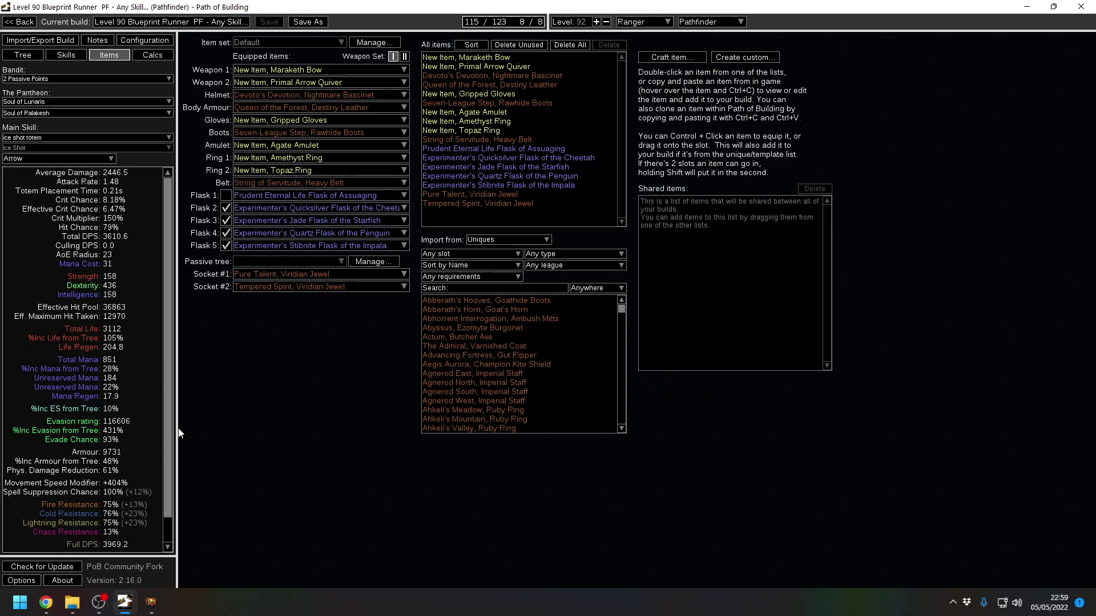
Examine the Blueprint Runner build's stats and the details of its equipped gear, flasks and two socketed jewels
{"action": "scroll", "coordinate": [155, 410], "scroll_direction": "down", "scroll_amount": 1}
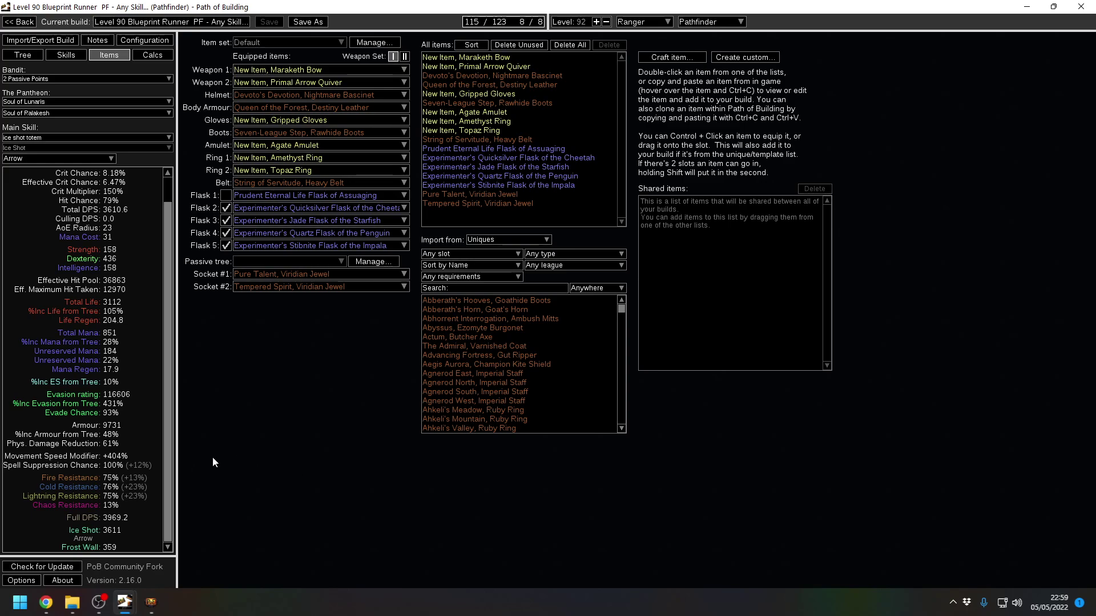
{"action": "mouse_move", "coordinate": [313, 71]}
{"action": "mouse_move", "coordinate": [278, 90]}
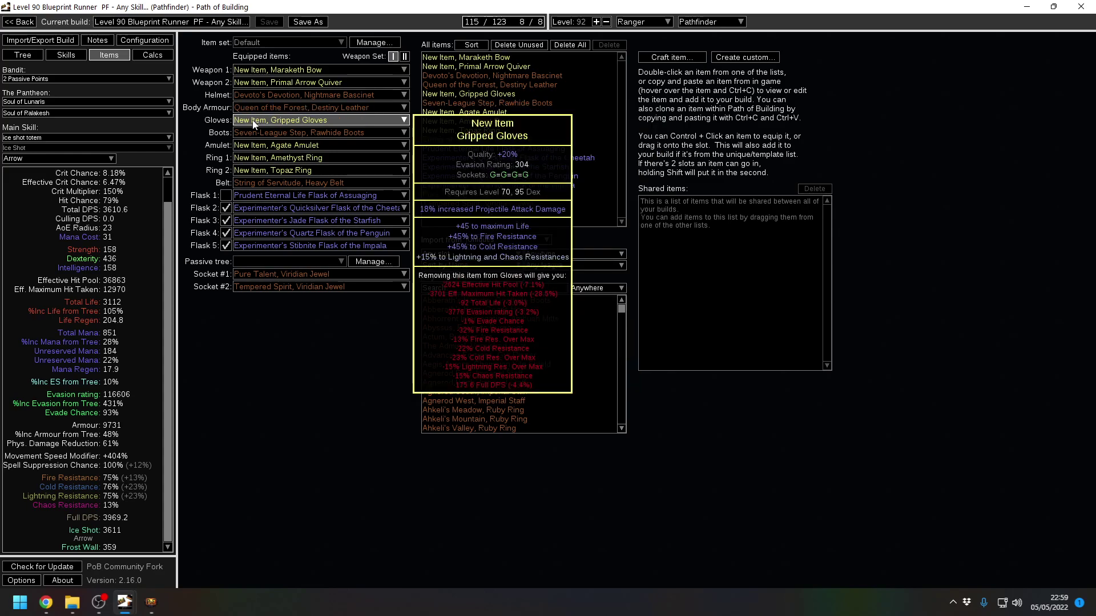
{"action": "mouse_move", "coordinate": [278, 138]}
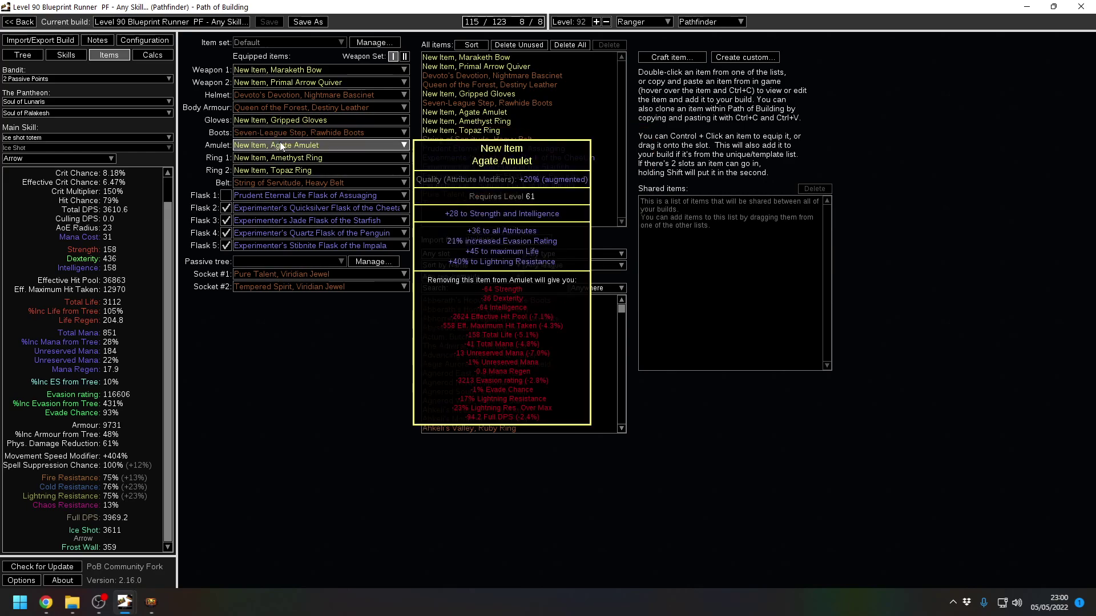
{"action": "mouse_move", "coordinate": [309, 159]}
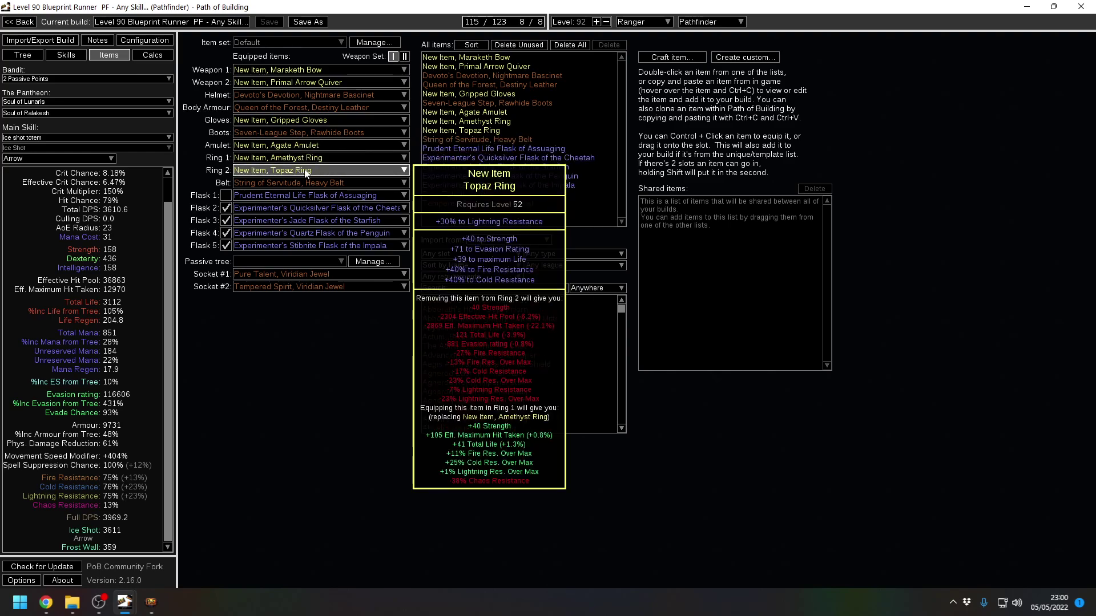
{"action": "mouse_move", "coordinate": [258, 187]}
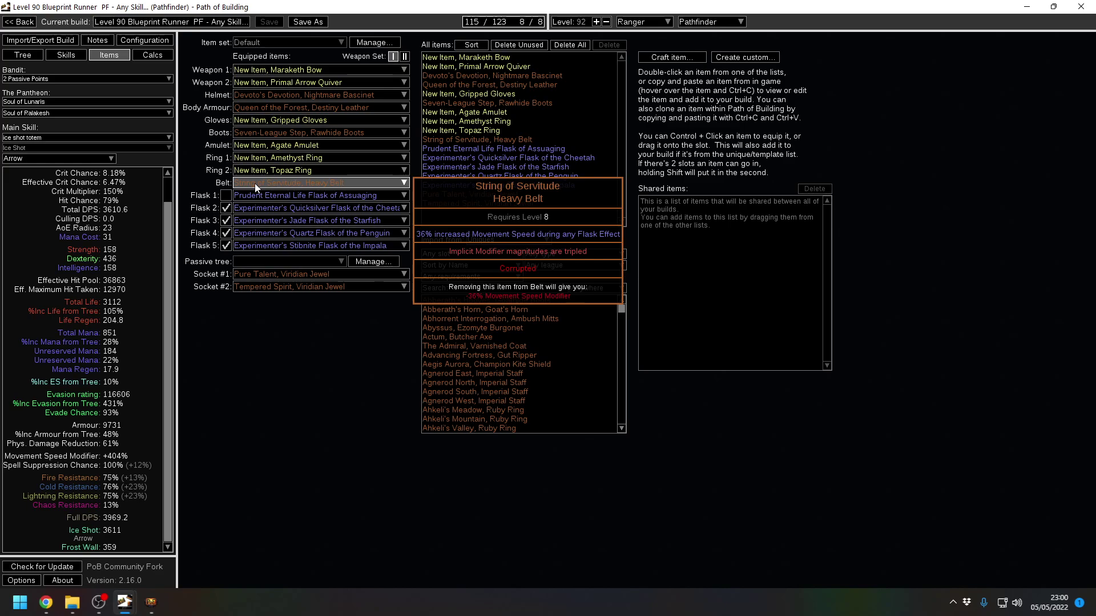
{"action": "mouse_move", "coordinate": [273, 210]}
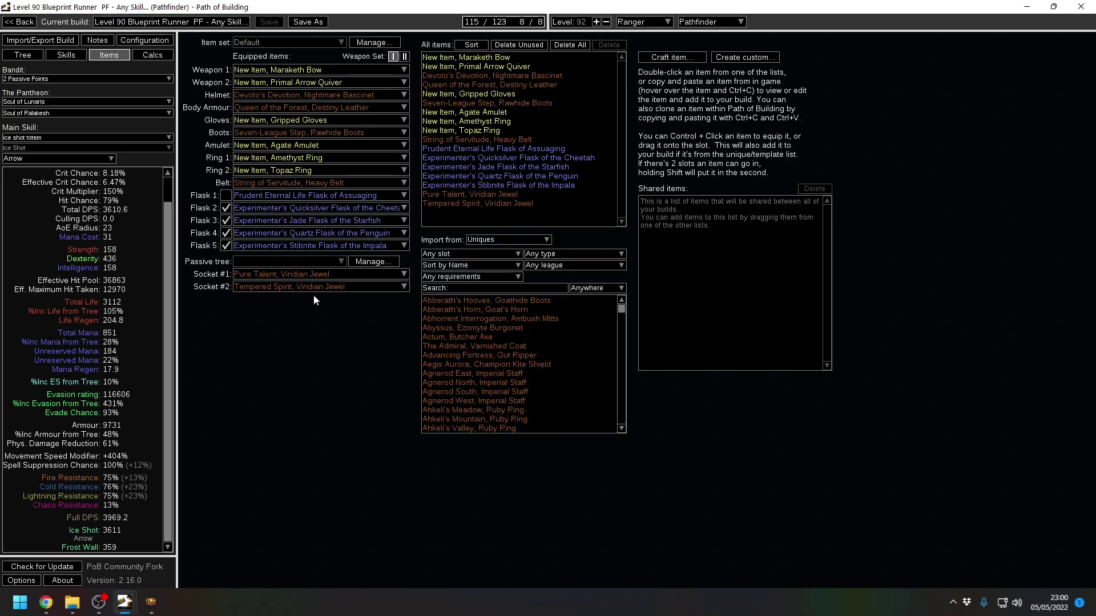
{"action": "mouse_move", "coordinate": [319, 279]}
{"action": "mouse_move", "coordinate": [278, 291]}
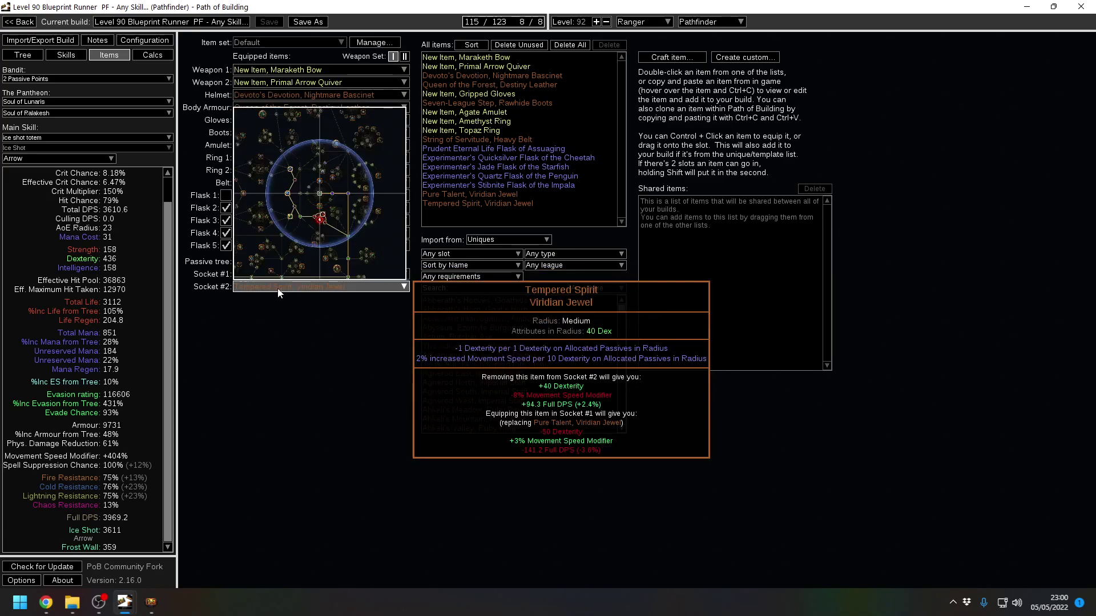
Inspect the gems in the Blueprint Runner's ice shot totem, CwDT helm, aura body, frost wall gloves and movement boots socket groups
{"action": "left_click", "coordinate": [76, 55]}
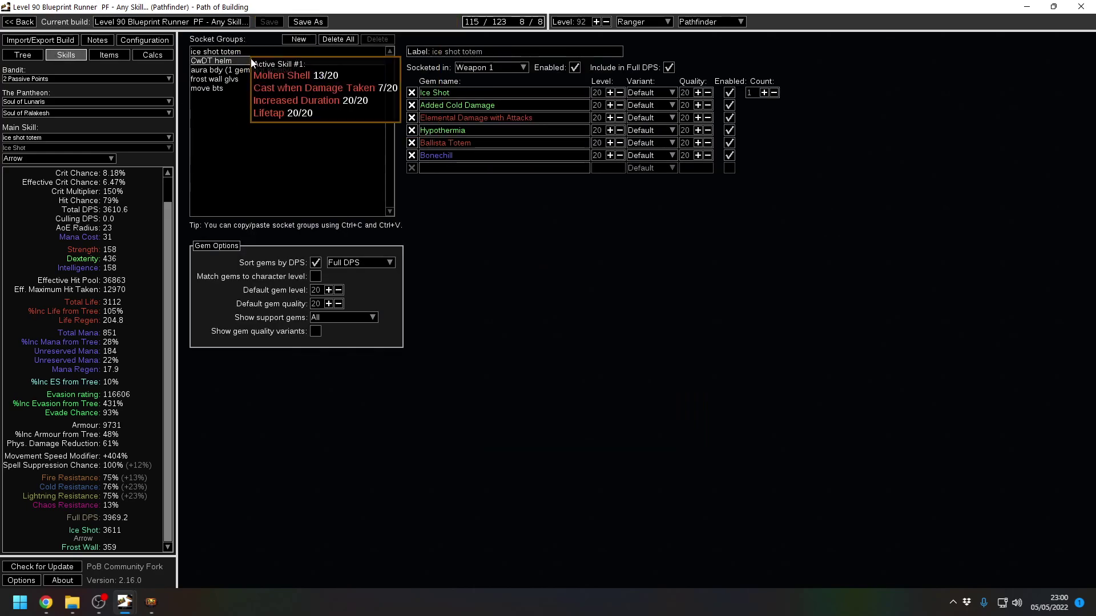
{"action": "left_click", "coordinate": [295, 52]}
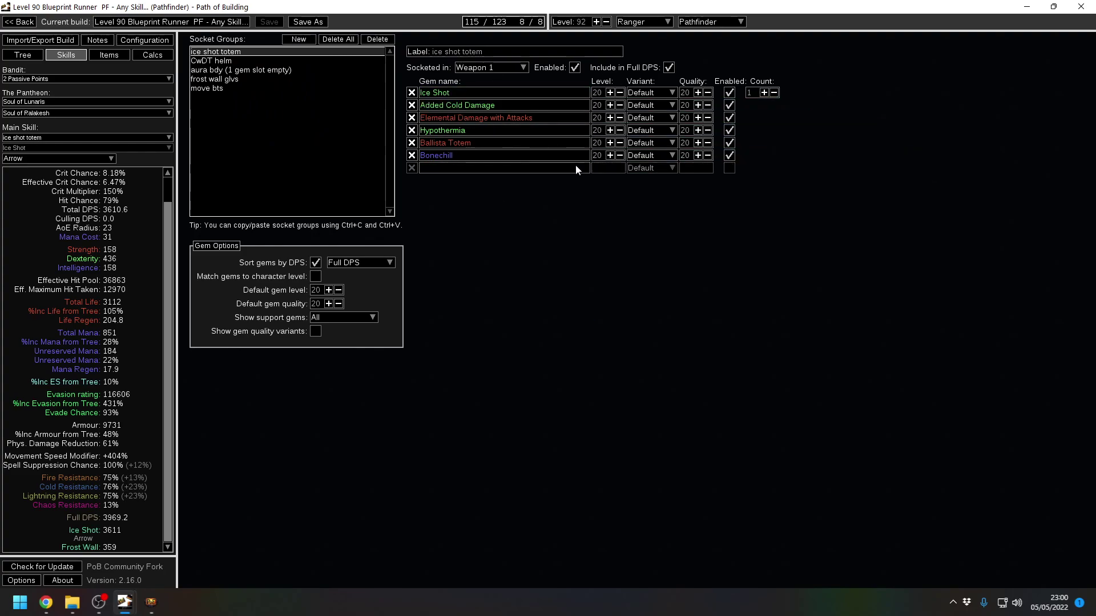
{"action": "left_click", "coordinate": [226, 62]}
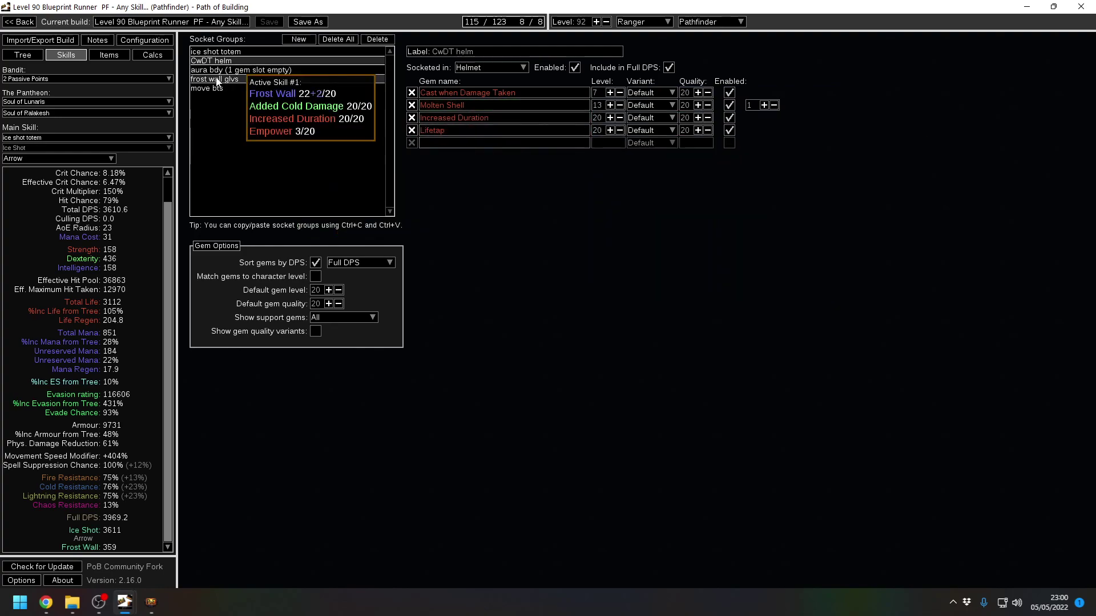
{"action": "left_click", "coordinate": [243, 71]}
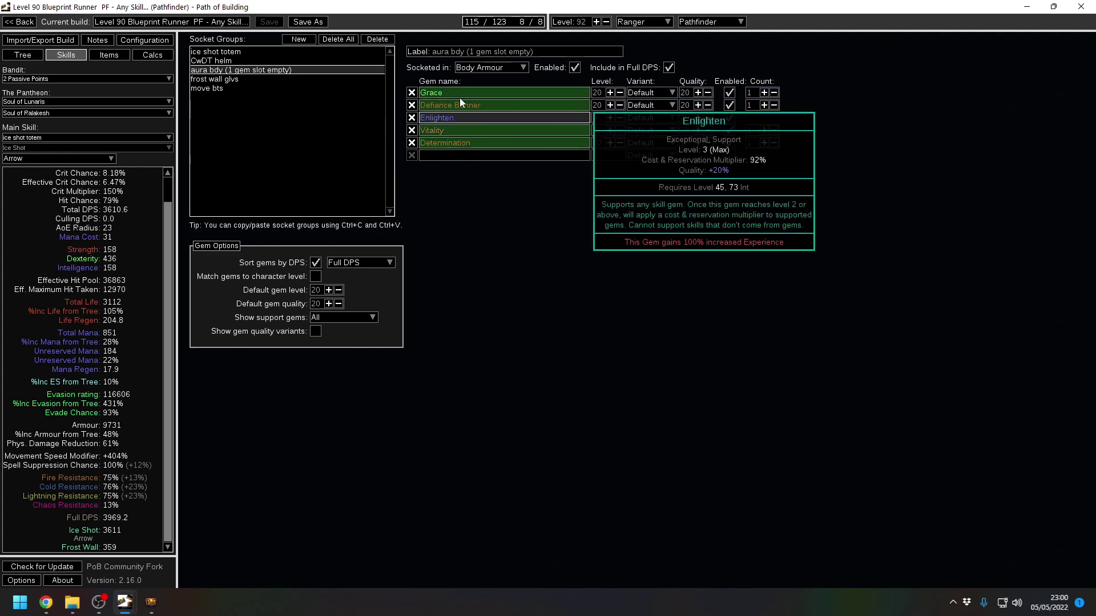
{"action": "left_click", "coordinate": [214, 79]}
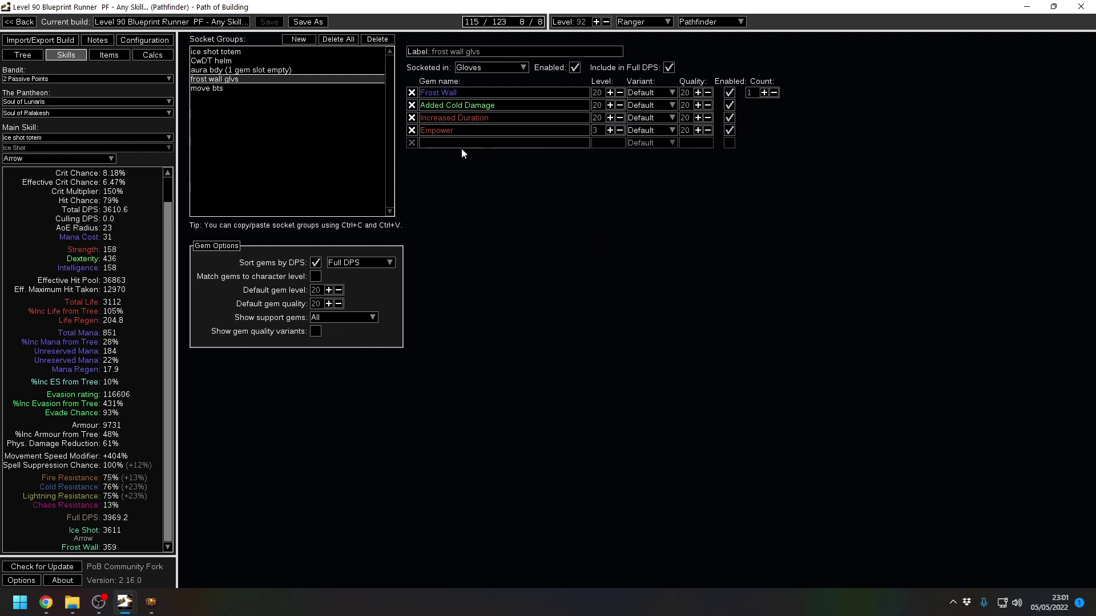
{"action": "mouse_move", "coordinate": [484, 93]}
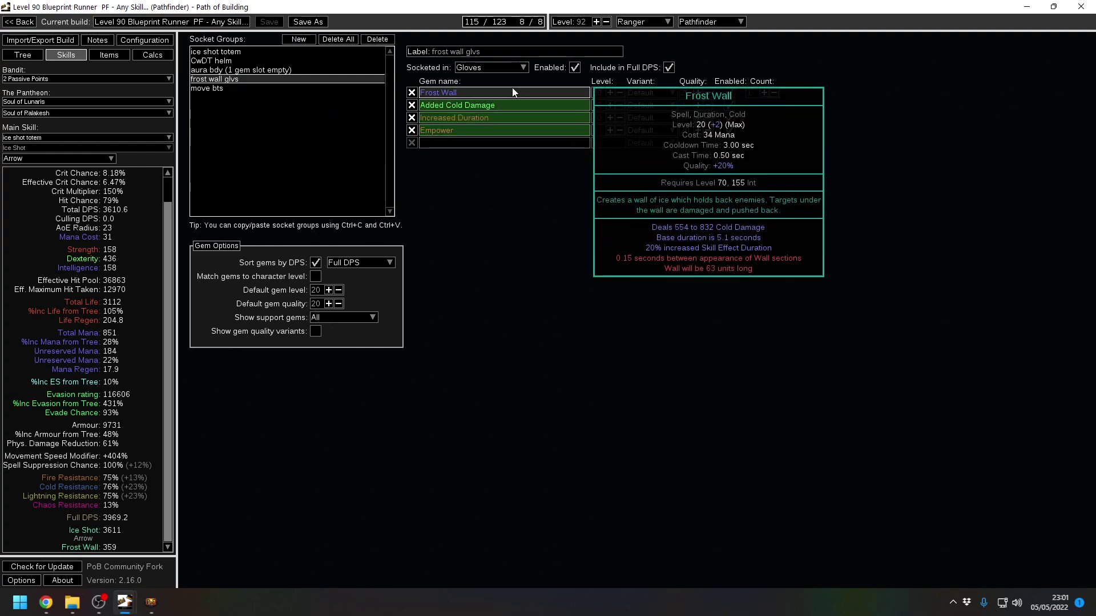
{"action": "left_click", "coordinate": [212, 89]}
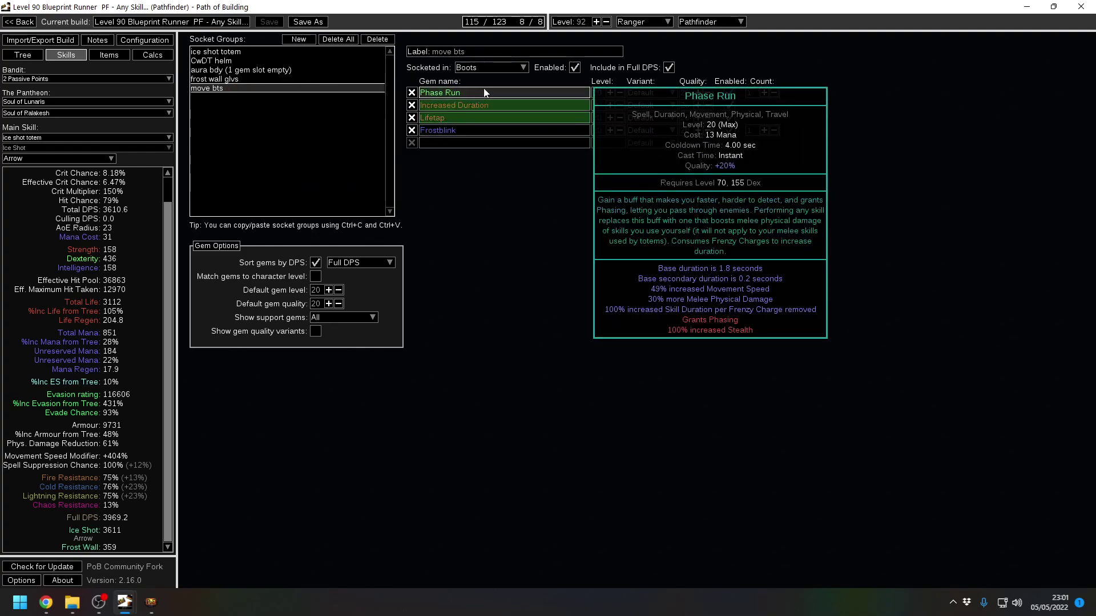
Inspect the Phase Run, Lifetap and Frostblink gems in the movement boots group, and the Ice Shot gems in the ice shot totem group
{"action": "mouse_move", "coordinate": [510, 93]}
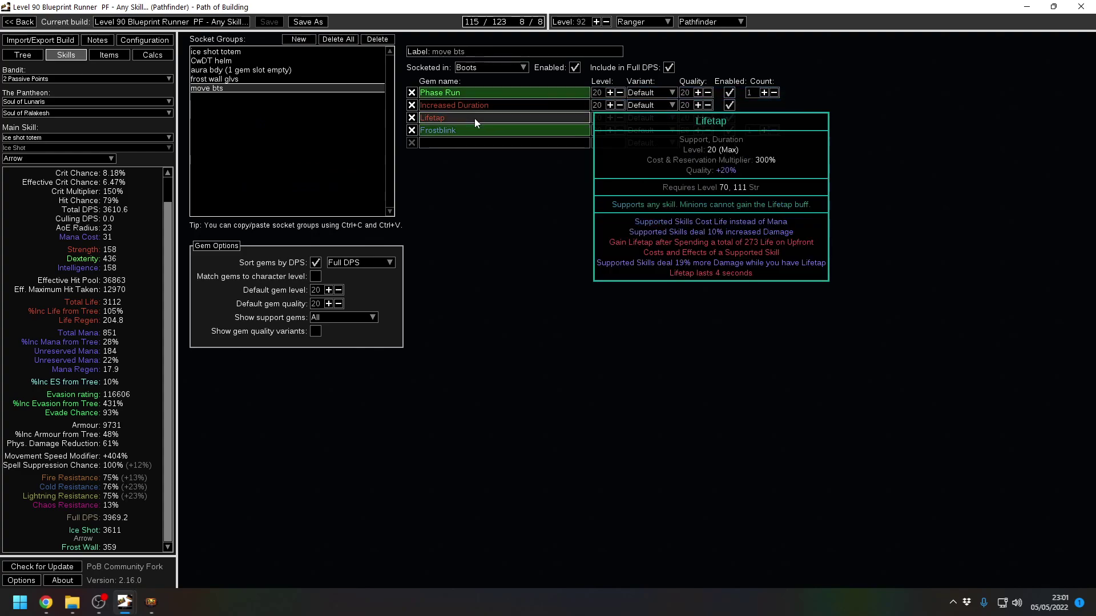
{"action": "mouse_move", "coordinate": [463, 135]}
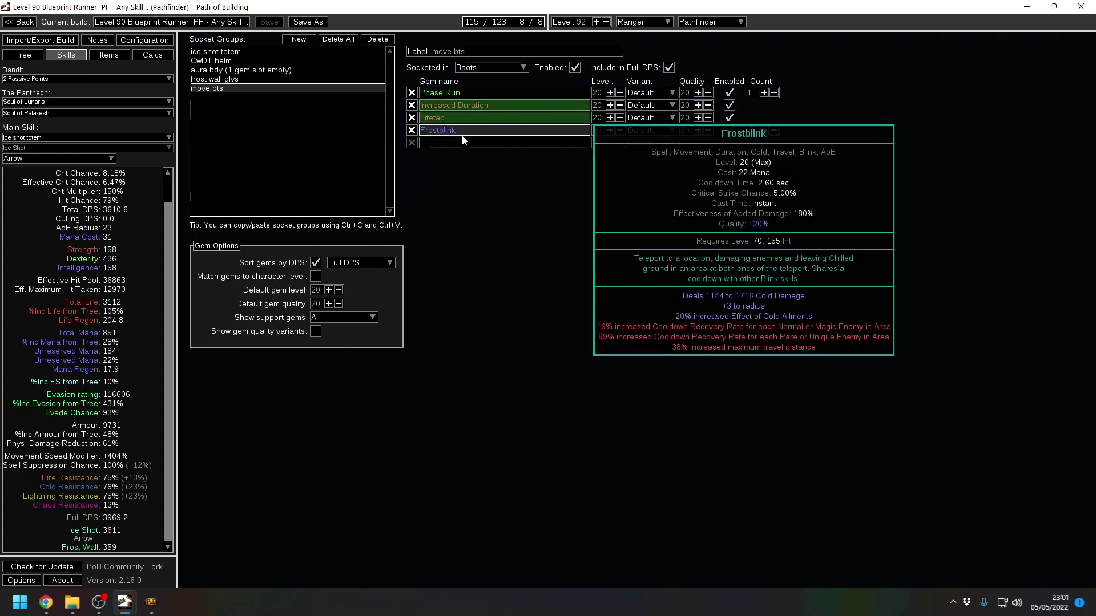
{"action": "mouse_move", "coordinate": [470, 93]}
{"action": "left_click", "coordinate": [270, 54]}
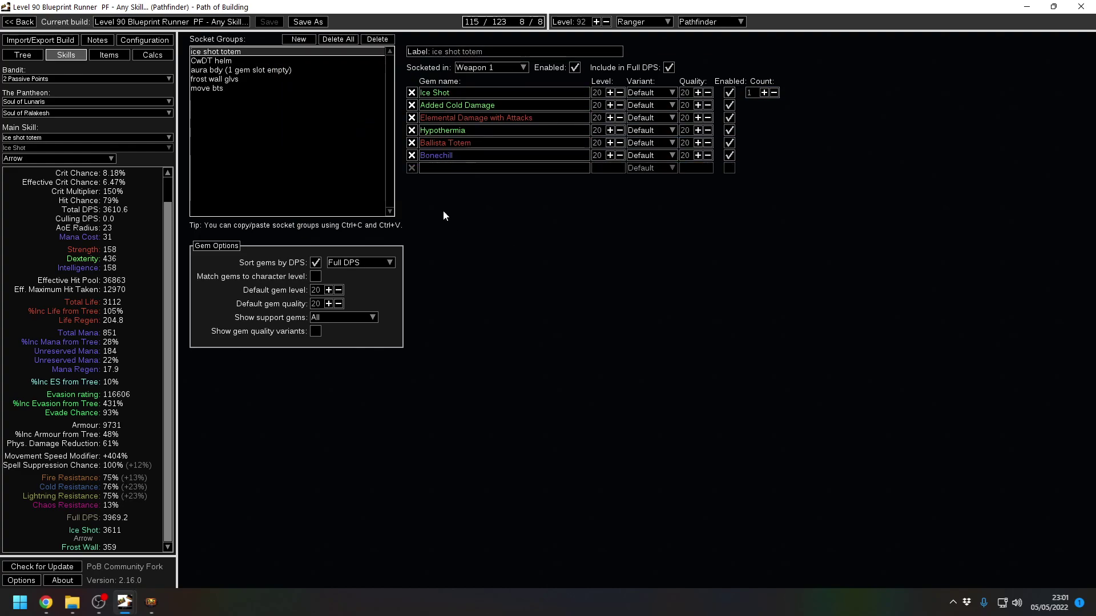
{"action": "mouse_move", "coordinate": [514, 67]}
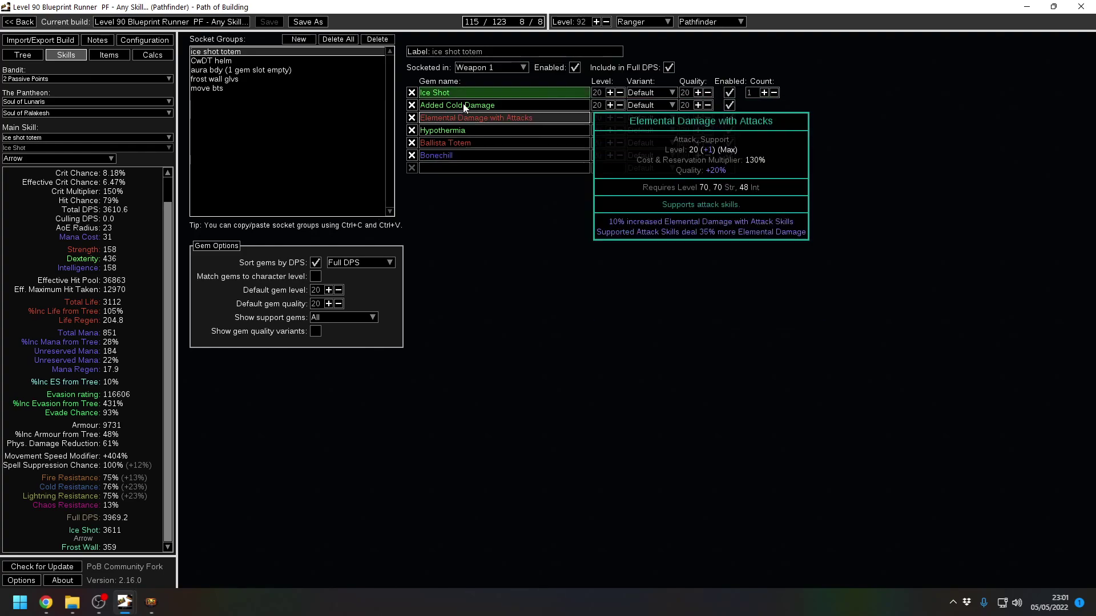
{"action": "mouse_move", "coordinate": [474, 97]}
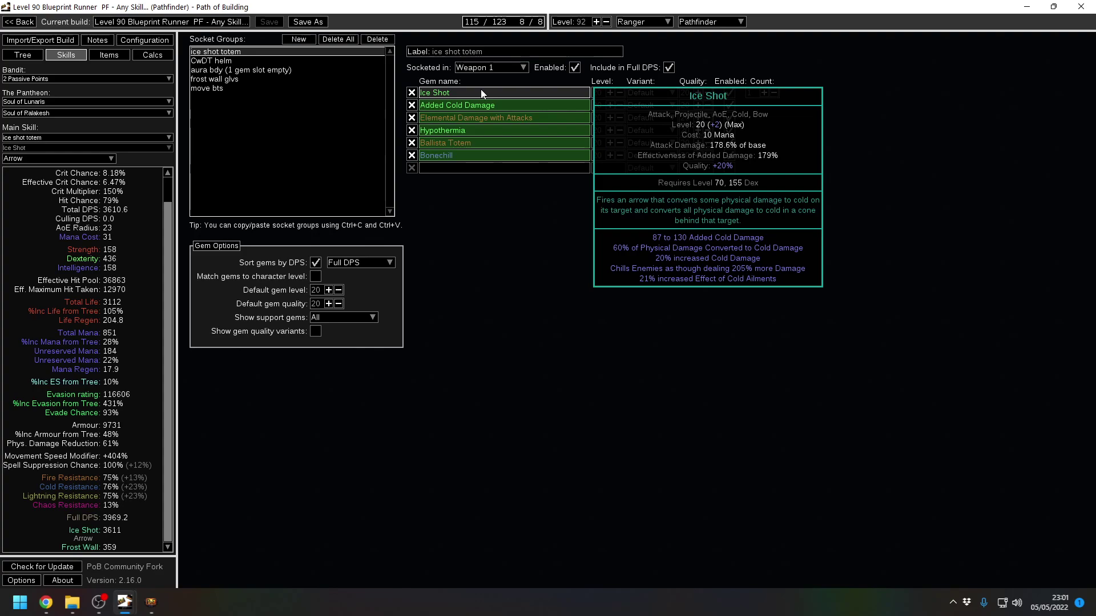
{"action": "left_click", "coordinate": [296, 124]}
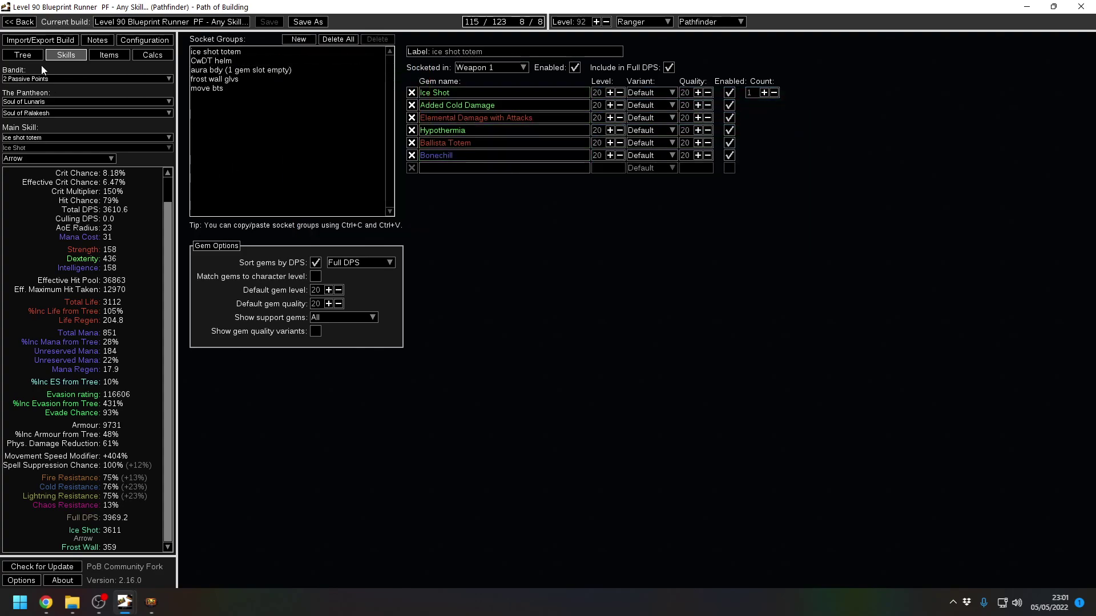
Review the Blueprint Runner build's equipped items, flasks and the two socketed Viridian Jewels
{"action": "left_click", "coordinate": [110, 57]}
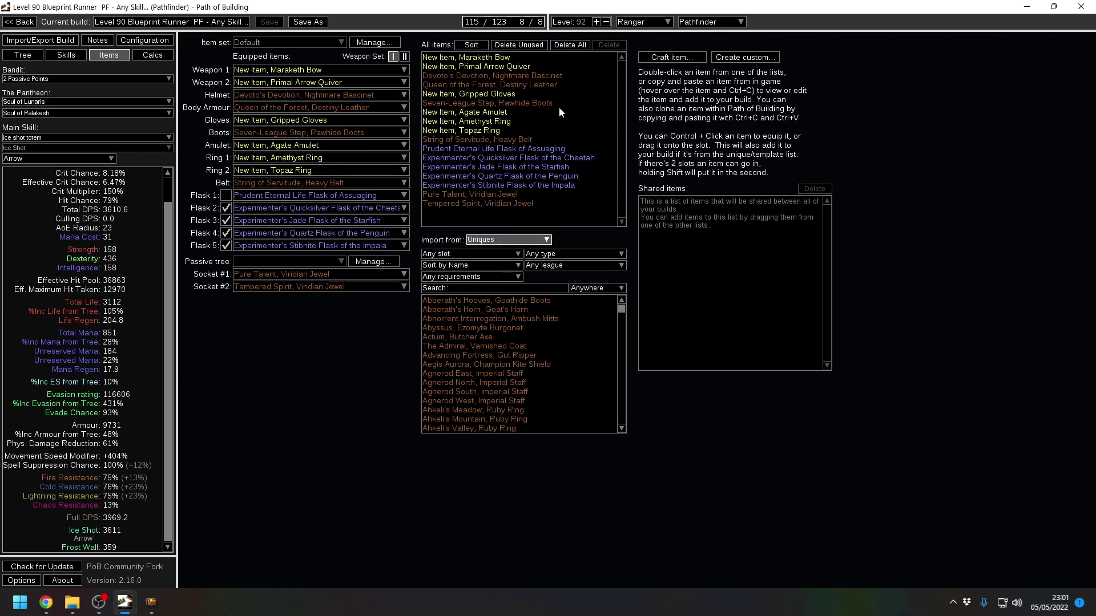
{"action": "mouse_move", "coordinate": [275, 189]}
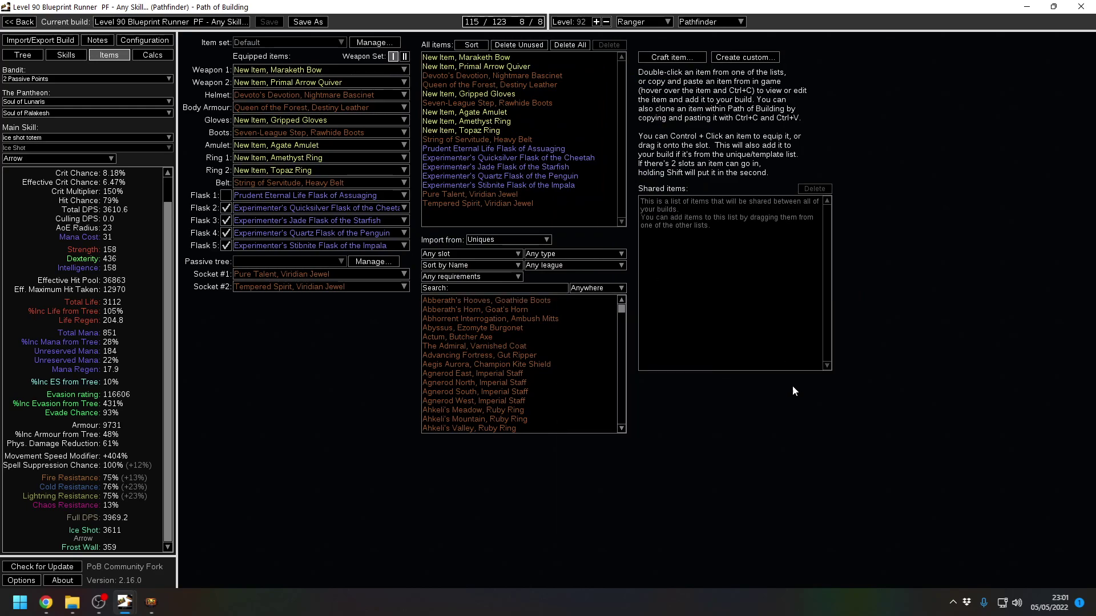
{"action": "mouse_move", "coordinate": [324, 293]}
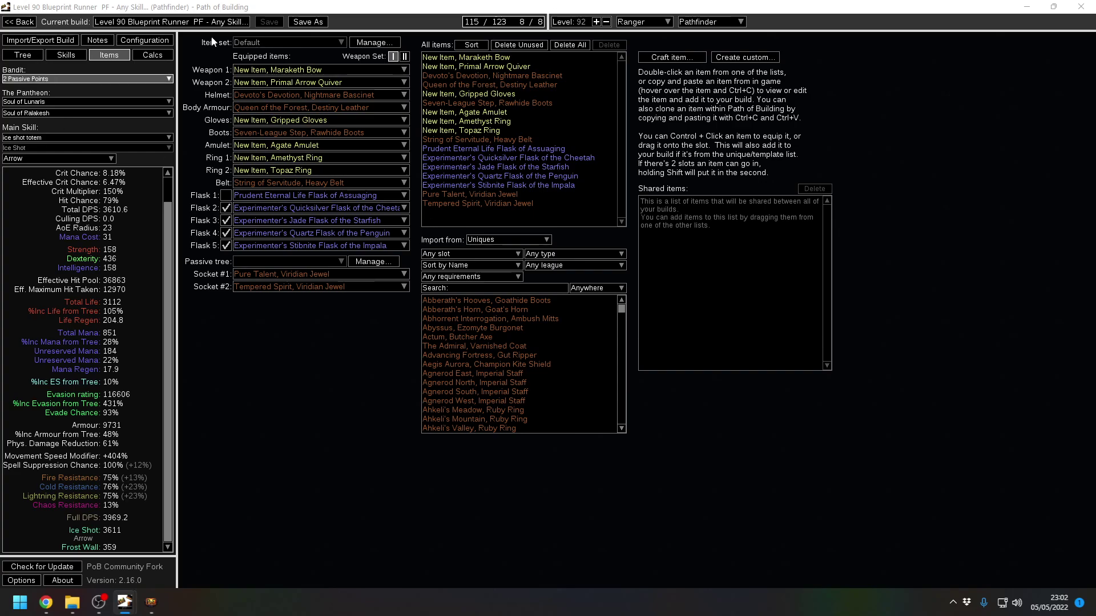
Switch to the Path of Building window with the 3.17 HighLevelHeister Raider+Mageblood build and maximize it
{"action": "key", "text": "alt+Tab"}
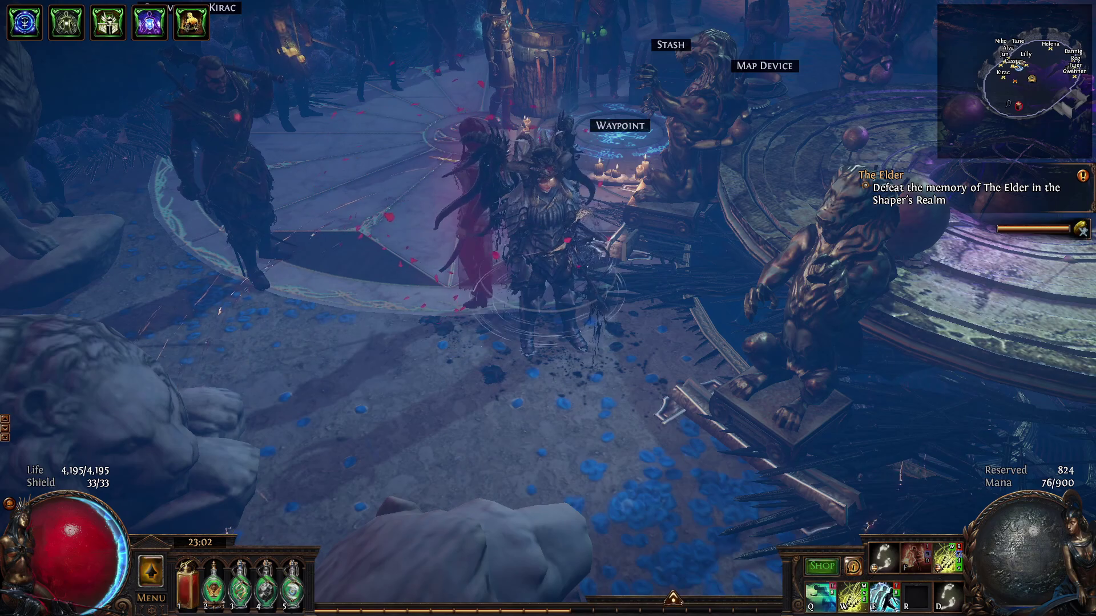
{"action": "key", "text": "alt+Tab"}
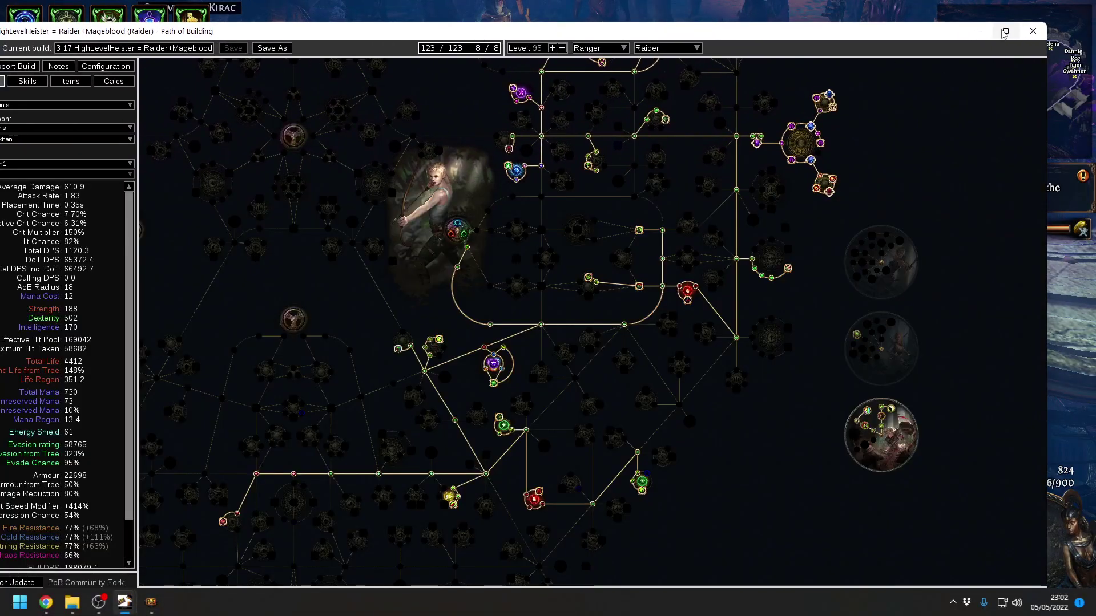
{"action": "left_click", "coordinate": [1005, 31]}
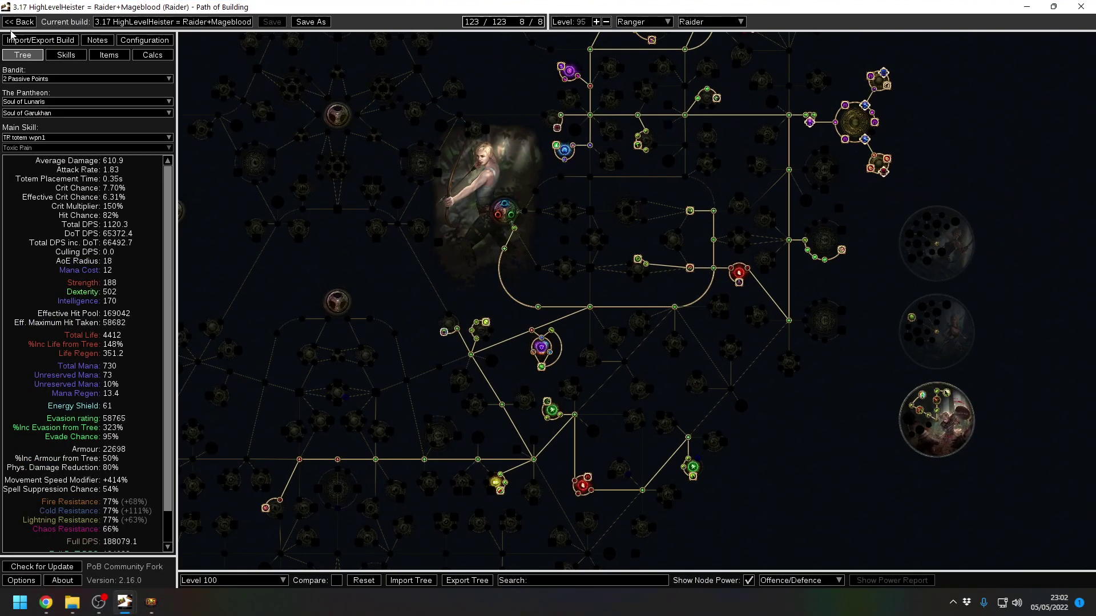
Review the HighLevelHeister Raider's socket groups, equipped items and Level 100 passive tree
{"action": "left_click", "coordinate": [75, 57]}
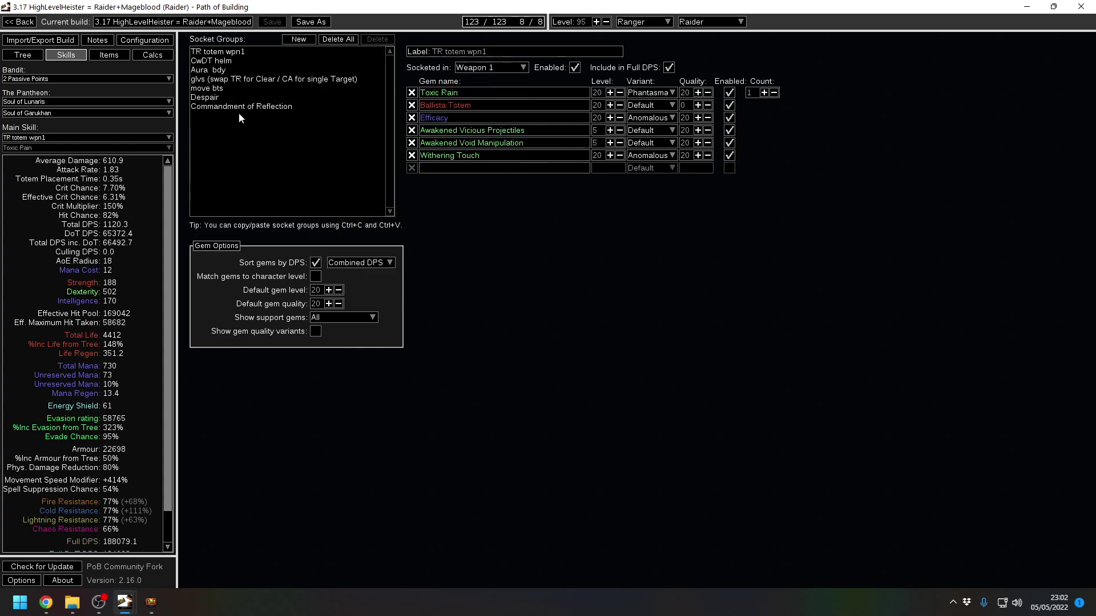
{"action": "left_click", "coordinate": [110, 57]}
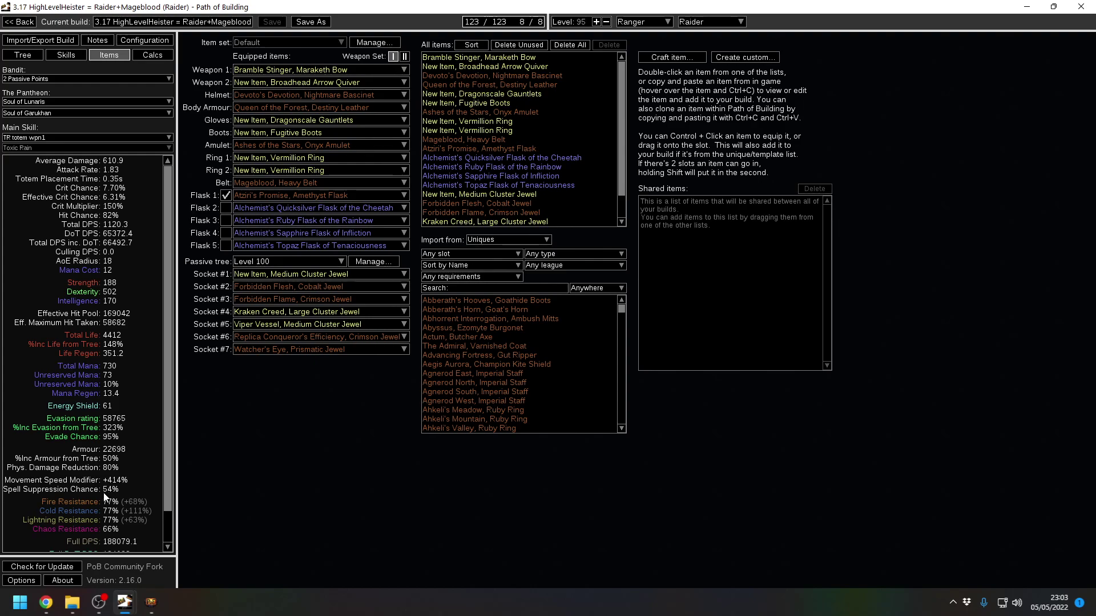
{"action": "left_click", "coordinate": [23, 55]}
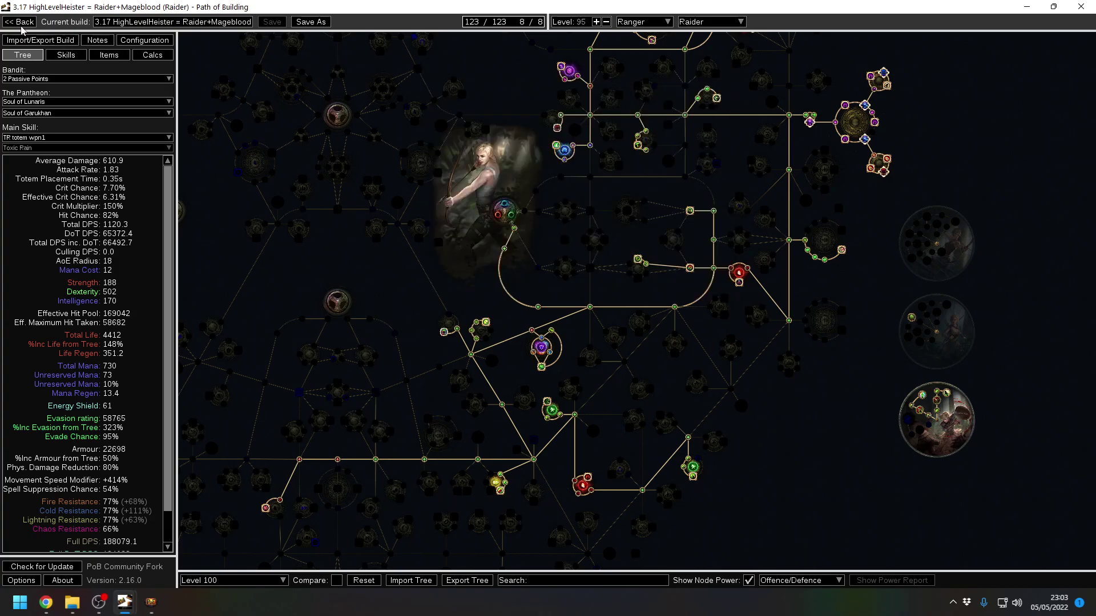
Switch to Path of Exile, look over the stash's Heist tab, then close the stash and walk away from it
{"action": "key", "text": "alt+Tab"}
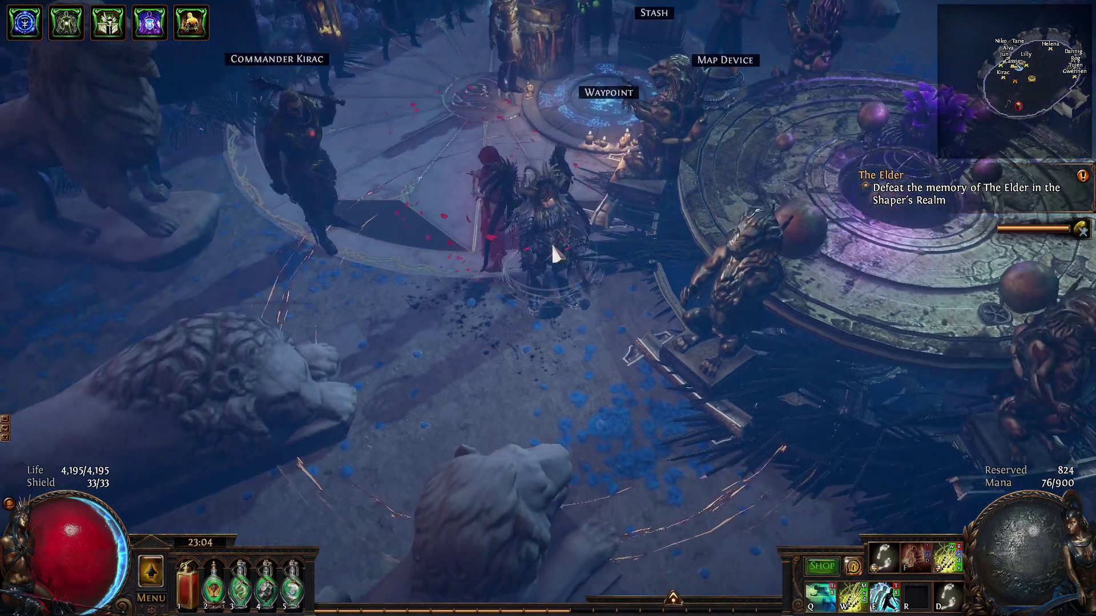
{"action": "scroll", "coordinate": [553, 254], "scroll_direction": "down", "scroll_amount": 3}
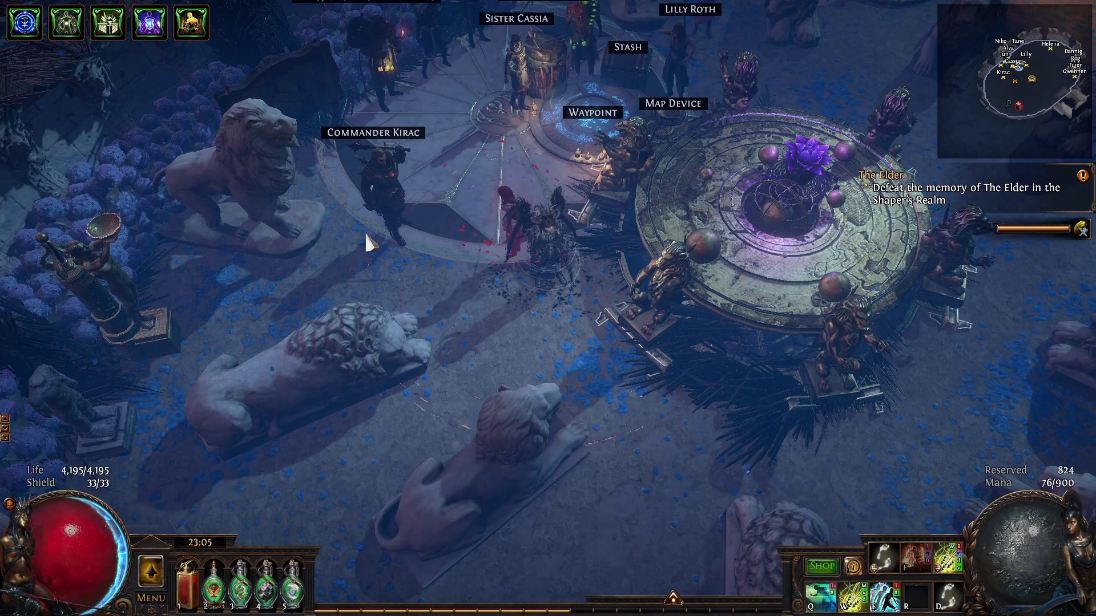
{"action": "left_click", "coordinate": [627, 70]}
{"action": "left_click", "coordinate": [554, 288]}
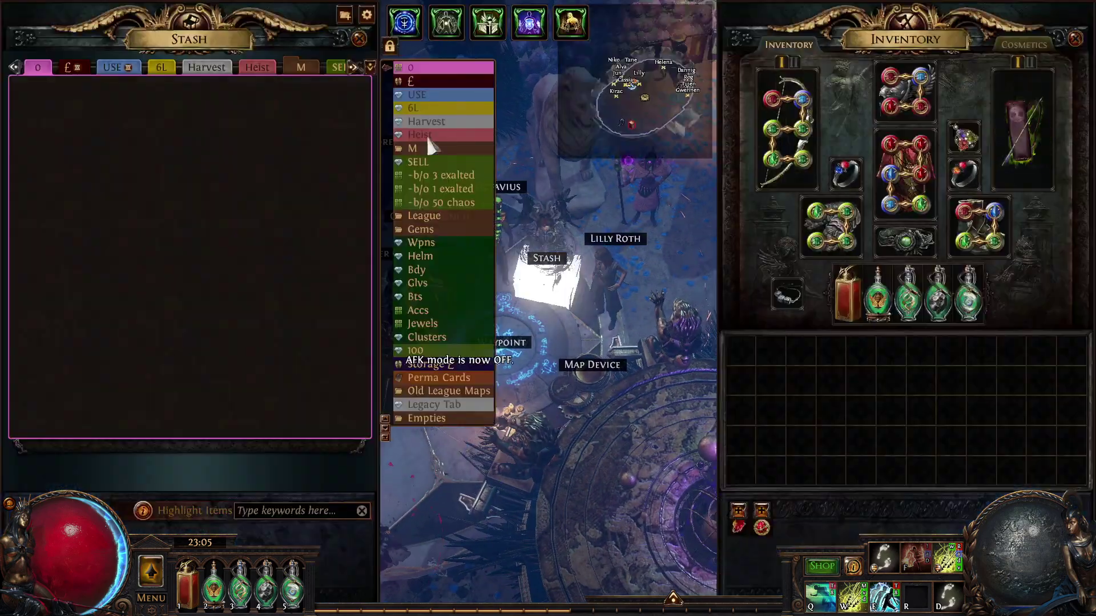
{"action": "left_click", "coordinate": [434, 140]}
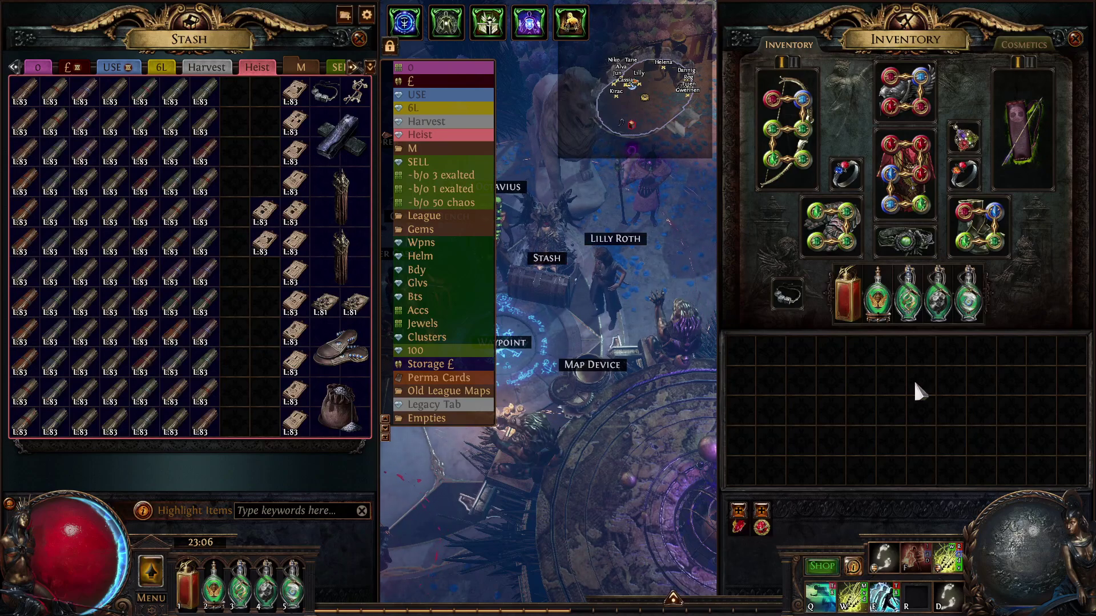
{"action": "key", "text": "Escape"}
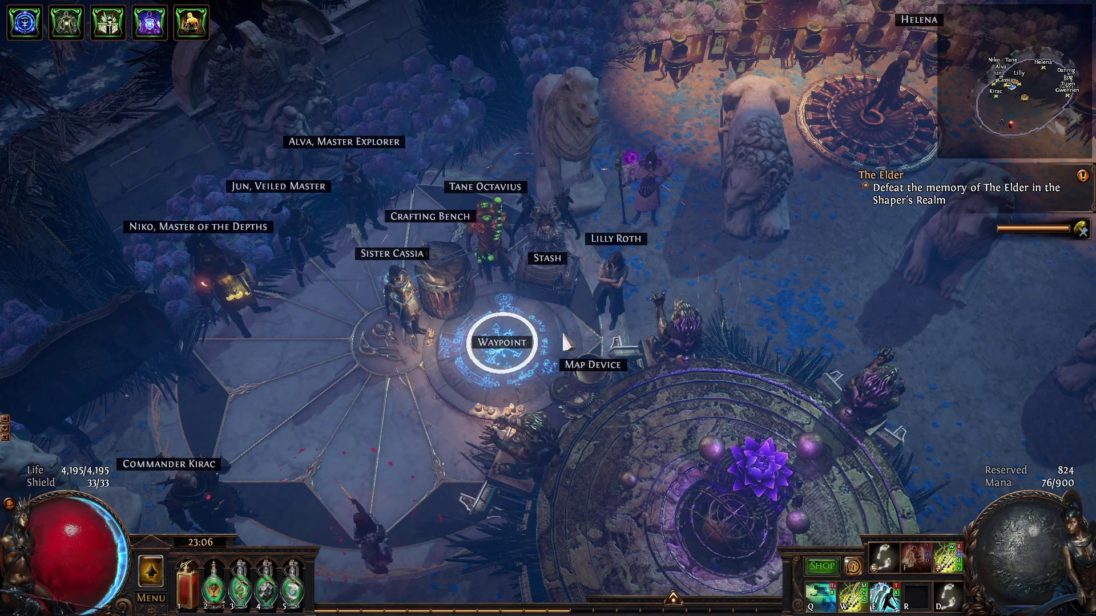
{"action": "mouse_move", "coordinate": [765, 286]}
{"action": "left_mouse_down"}
{"action": "mouse_move", "coordinate": [503, 434]}
{"action": "mouse_move", "coordinate": [379, 328]}
{"action": "mouse_move", "coordinate": [501, 162]}
{"action": "mouse_move", "coordinate": [714, 171]}
{"action": "mouse_move", "coordinate": [628, 399]}
{"action": "mouse_move", "coordinate": [389, 196]}
{"action": "mouse_move", "coordinate": [571, 273]}
{"action": "mouse_move", "coordinate": [750, 318]}
{"action": "mouse_move", "coordinate": [539, 358]}
{"action": "mouse_move", "coordinate": [357, 319]}
{"action": "mouse_move", "coordinate": [490, 114]}
{"action": "mouse_move", "coordinate": [756, 170]}
{"action": "mouse_move", "coordinate": [539, 355]}
{"action": "left_mouse_up"}
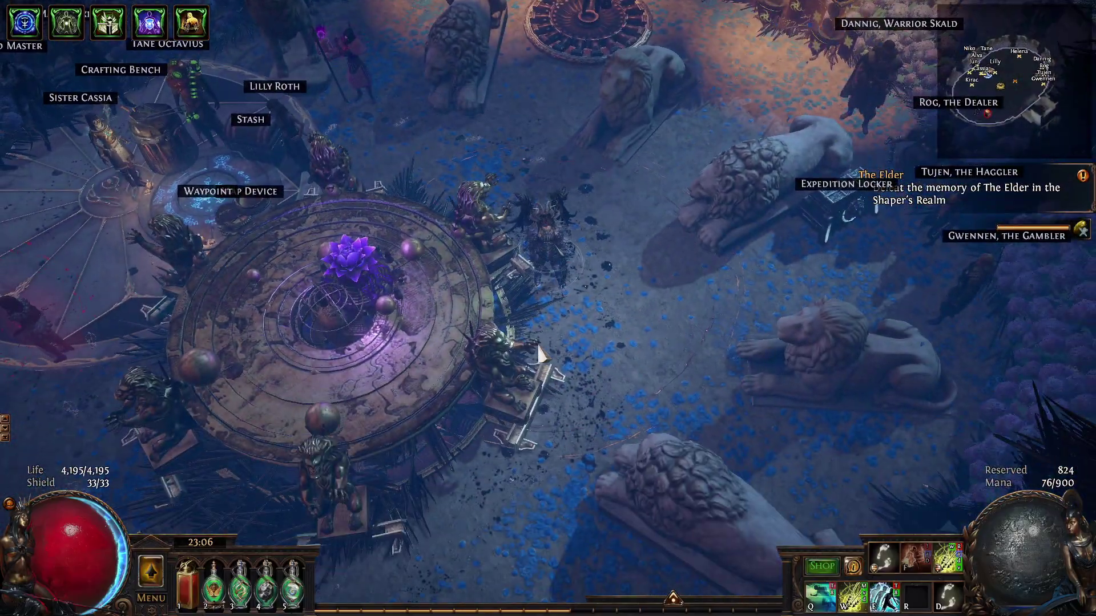